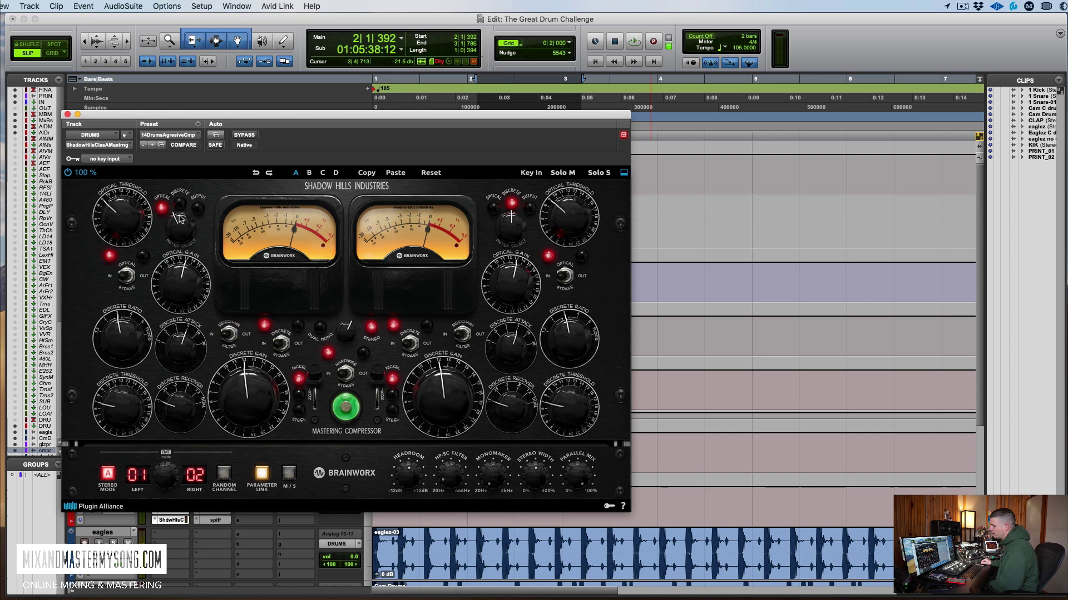
Set the classic Shadow Hills channel variations to 02 left and 03 right.
mouse_move(199, 112)
left_mouse_down()
mouse_move(505, 152)
mouse_move(228, 100)
mouse_move(196, 124)
mouse_move(333, 140)
mouse_move(180, 114)
left_mouse_up()
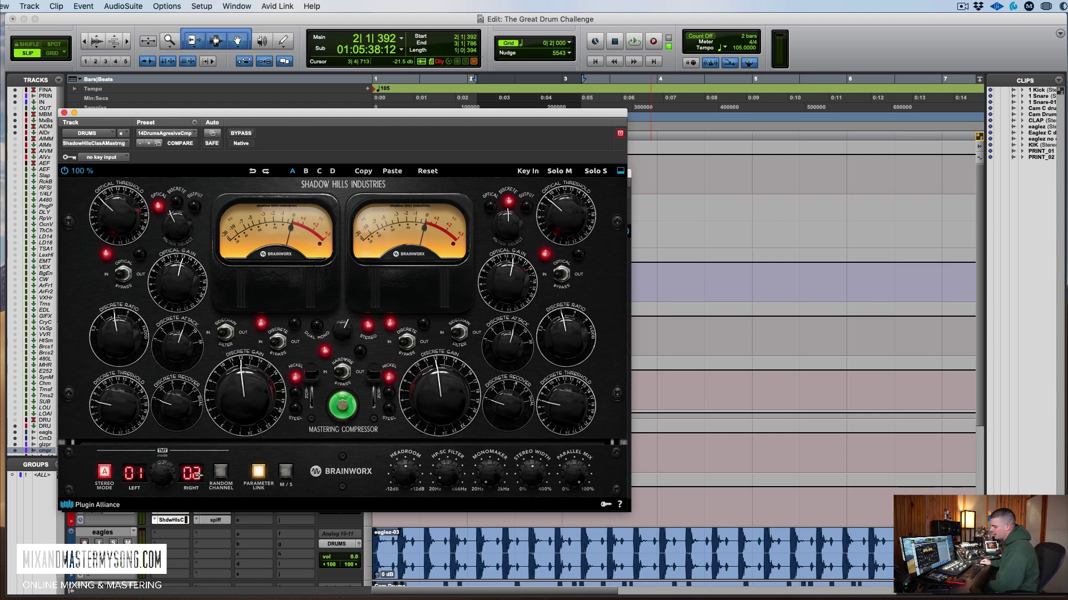
left_click(221, 472)
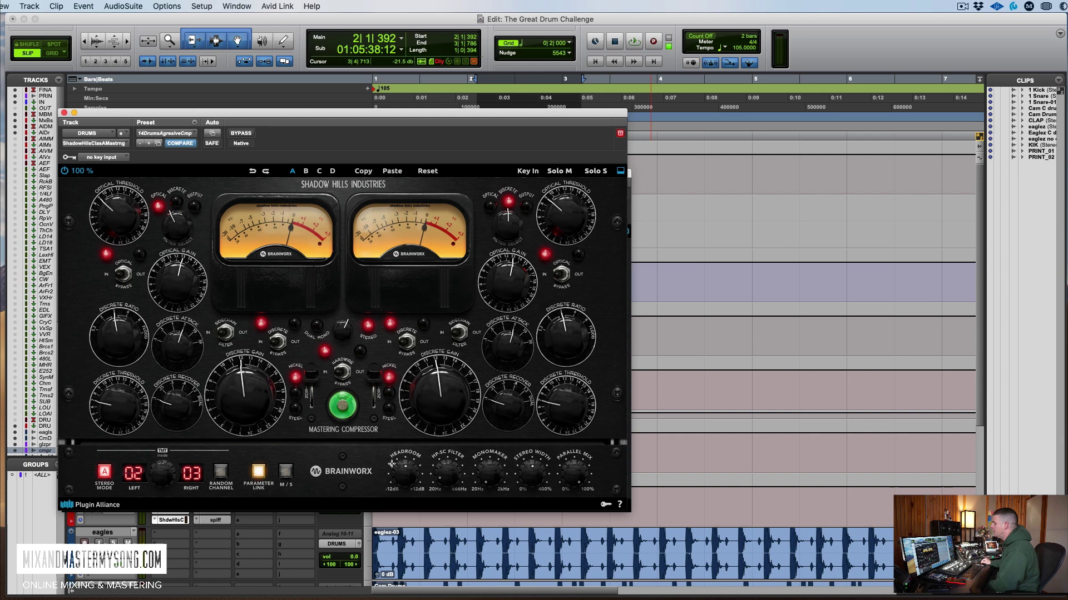
Raise the classic compressor's headroom to +7.1 dB, then bring it down to -6.4 dB.
mouse_move(406, 473)
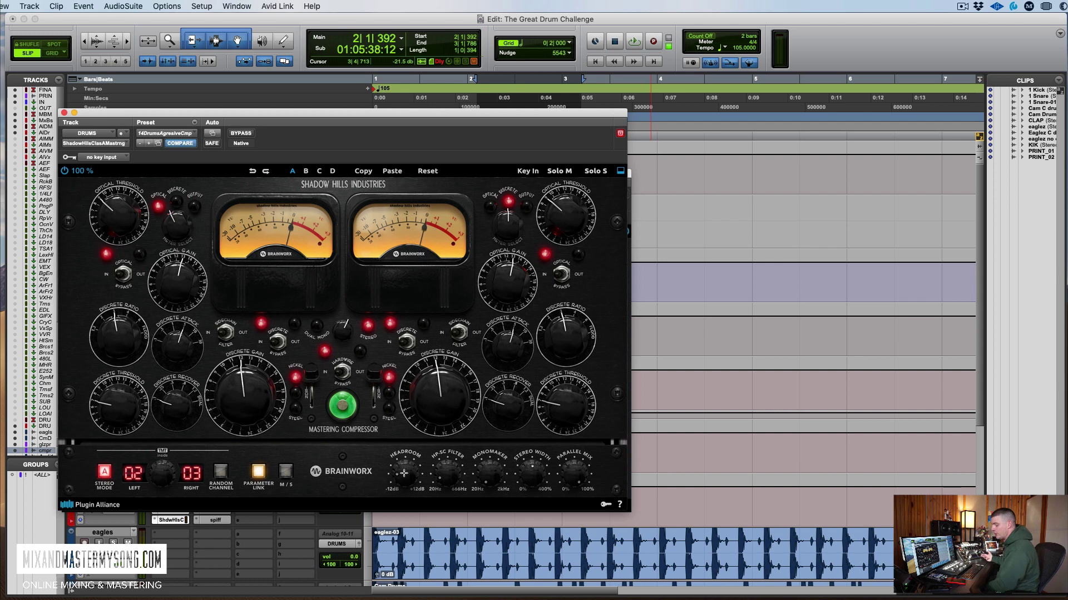
mouse_move(403, 473)
left_mouse_down()
mouse_move(408, 421)
mouse_move(403, 489)
mouse_move(404, 478)
left_mouse_up()
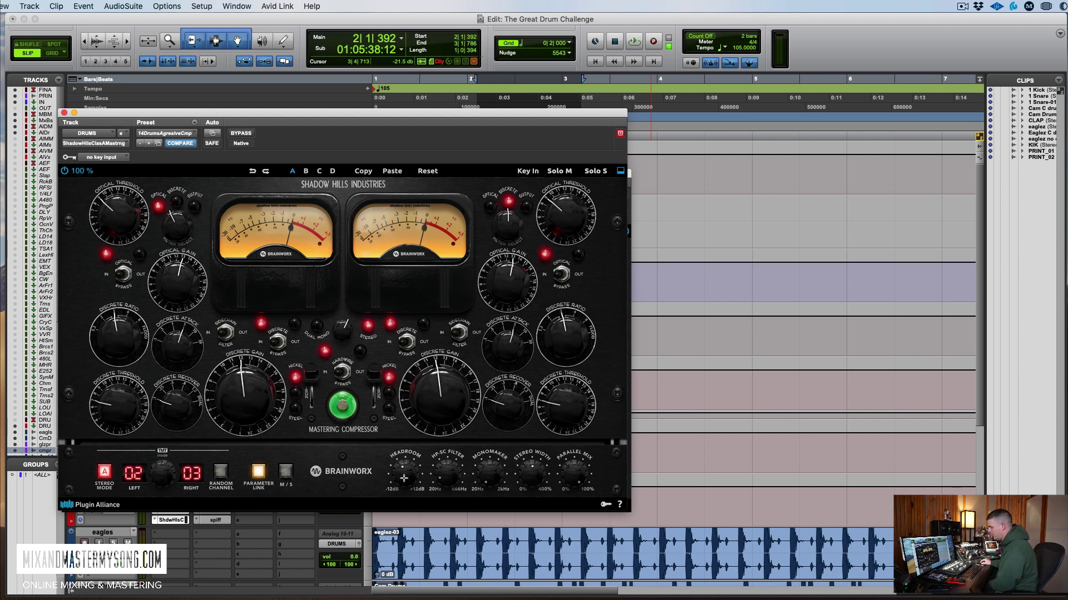
left_click_drag(404, 478, 400, 485)
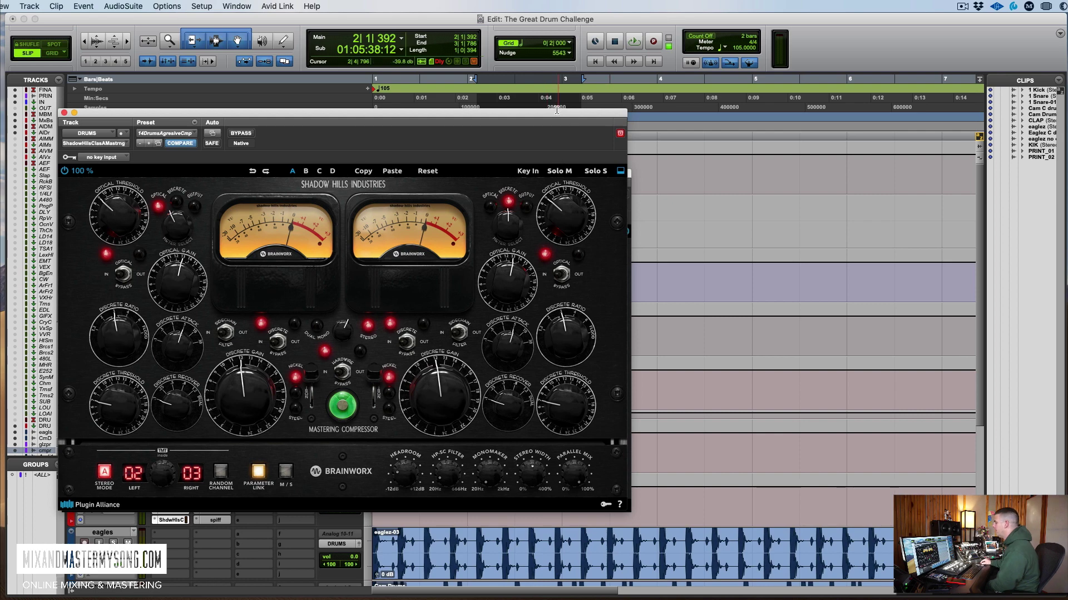
Arrange the classic and new Shadow Hills windows next to each other on screen.
left_click_drag(557, 115, 948, 113)
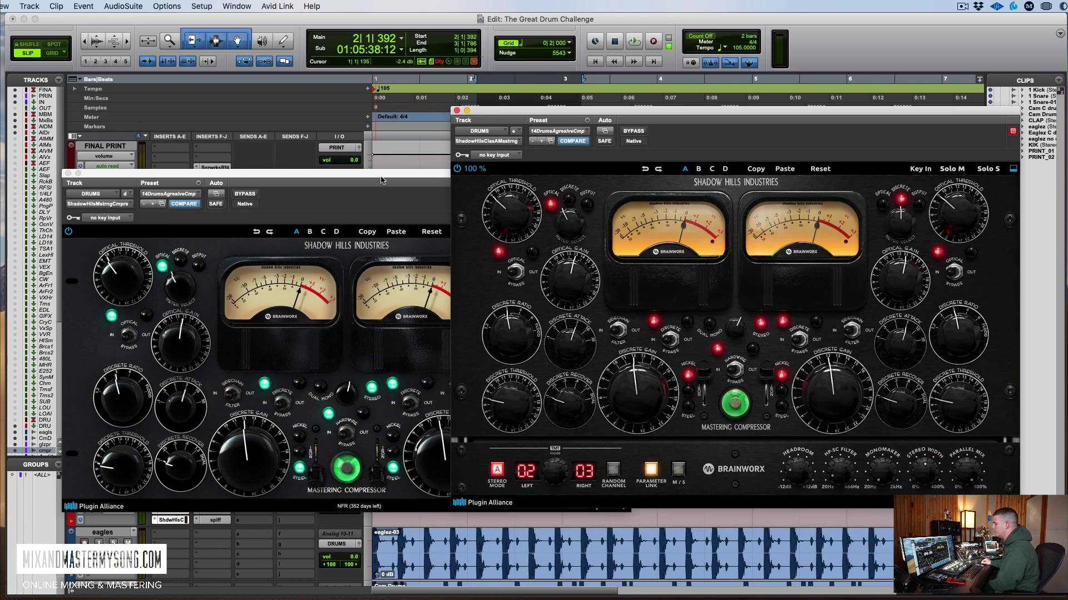
left_click_drag(382, 176, 364, 159)
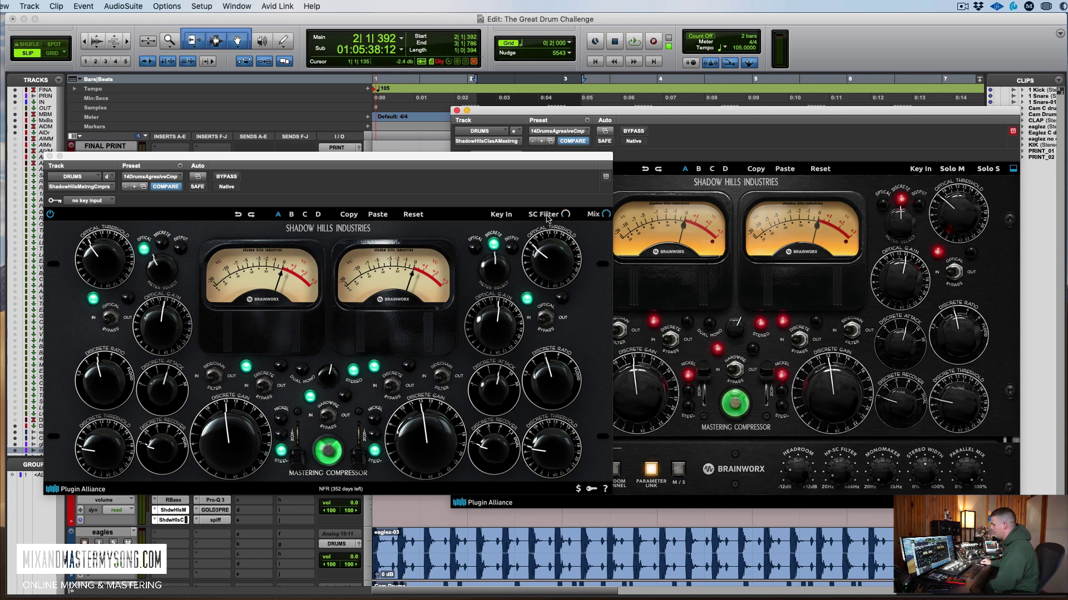
left_click(564, 218)
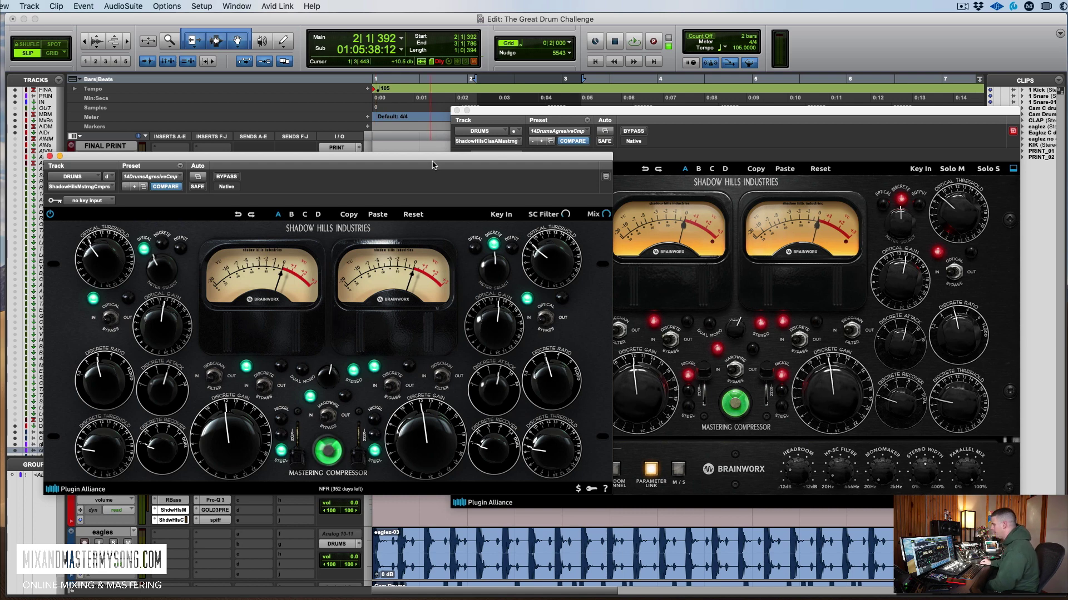
left_click_drag(433, 163, 405, 161)
left_click(745, 120)
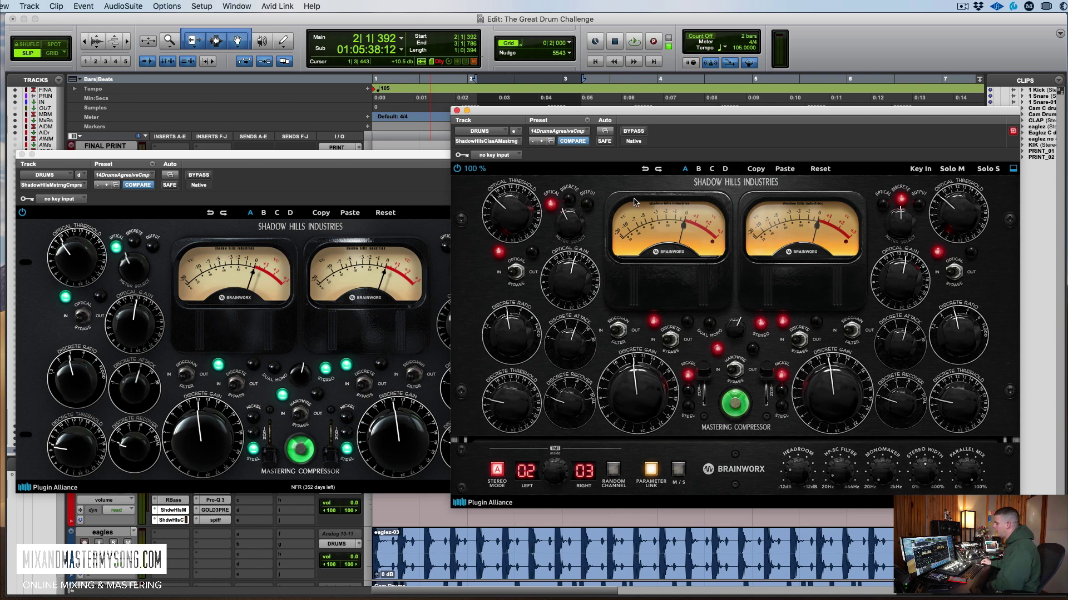
left_click_drag(662, 113, 512, 98)
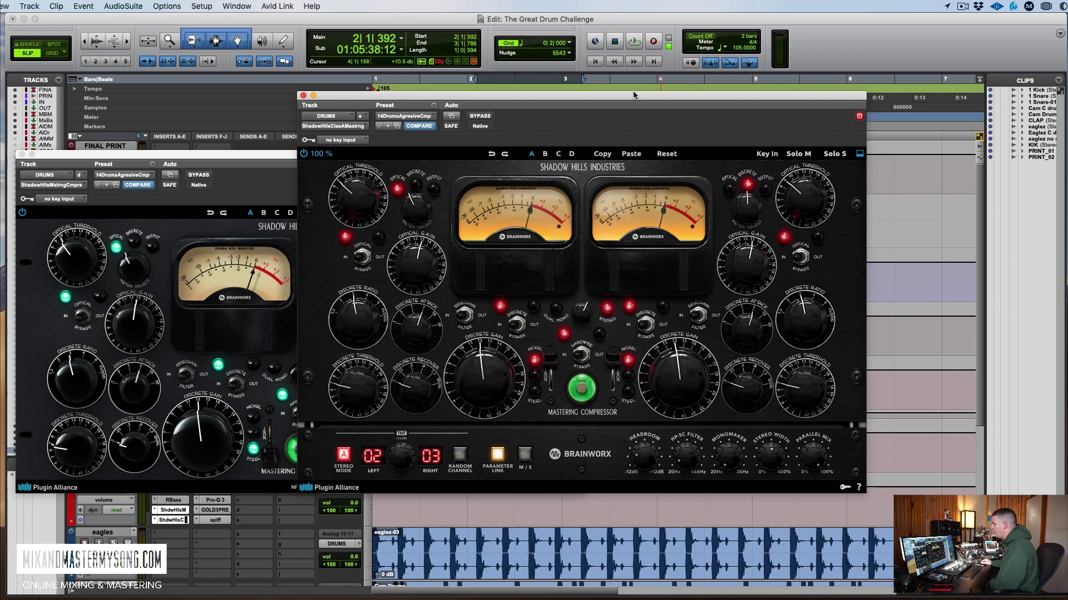
Shift the classic window right and bring the new Shadow Hills window to the front.
left_click_drag(634, 94, 604, 84)
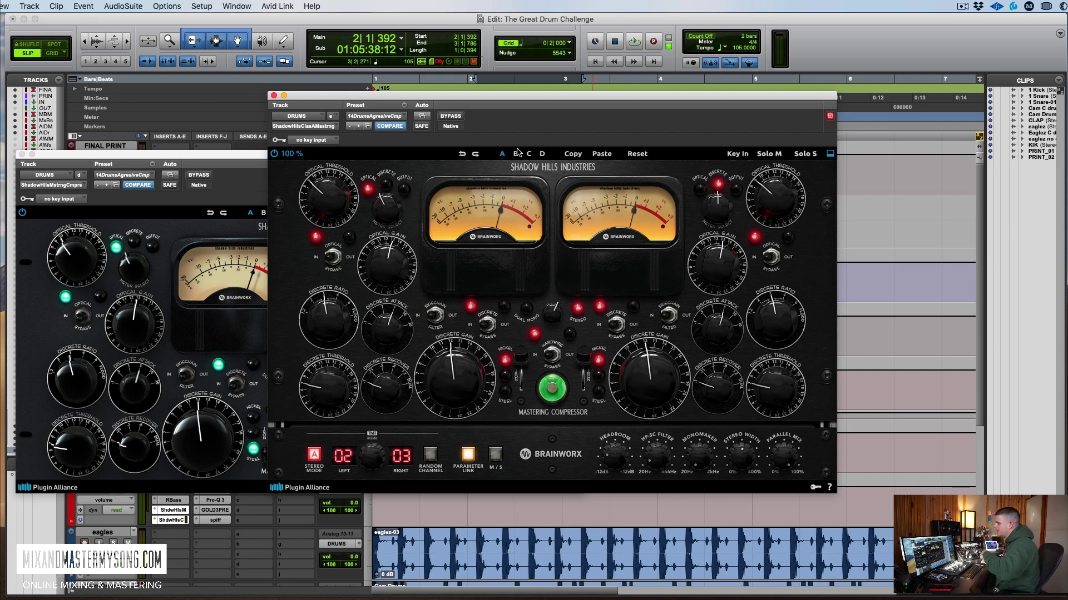
left_click_drag(517, 98, 544, 98)
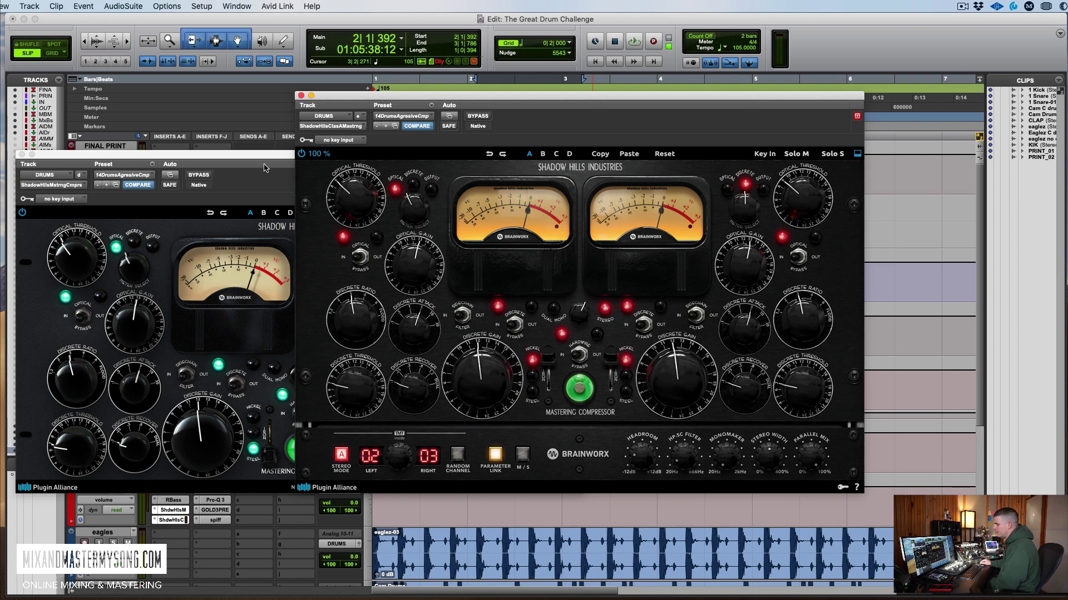
left_click_drag(267, 161, 265, 169)
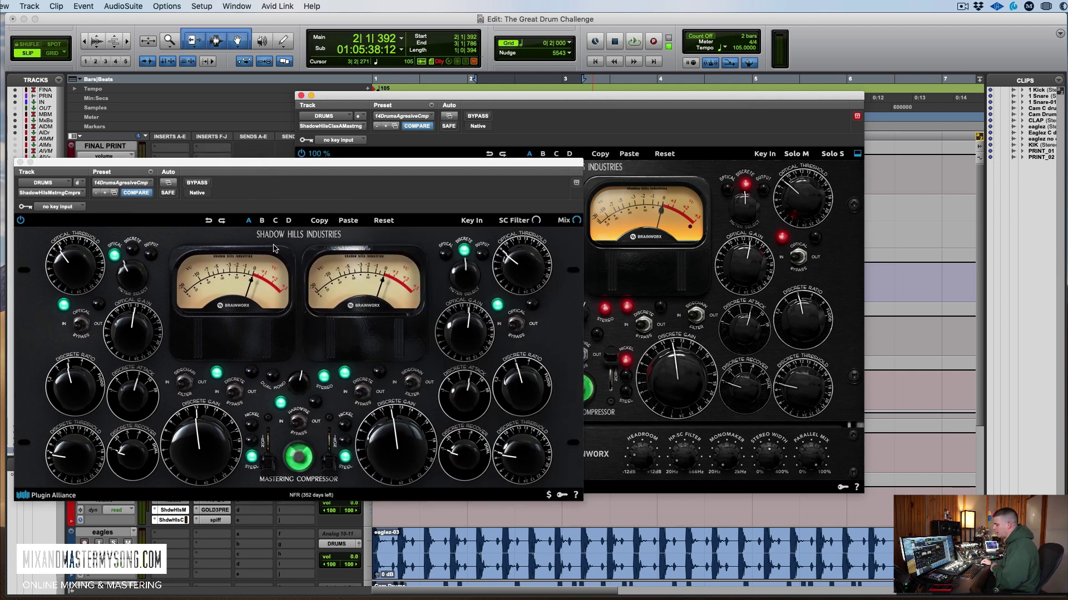
Bypass the classic compressor, load 14 Drums Aggressive Comp on the new one, and raise its discrete attack.
left_click(469, 119)
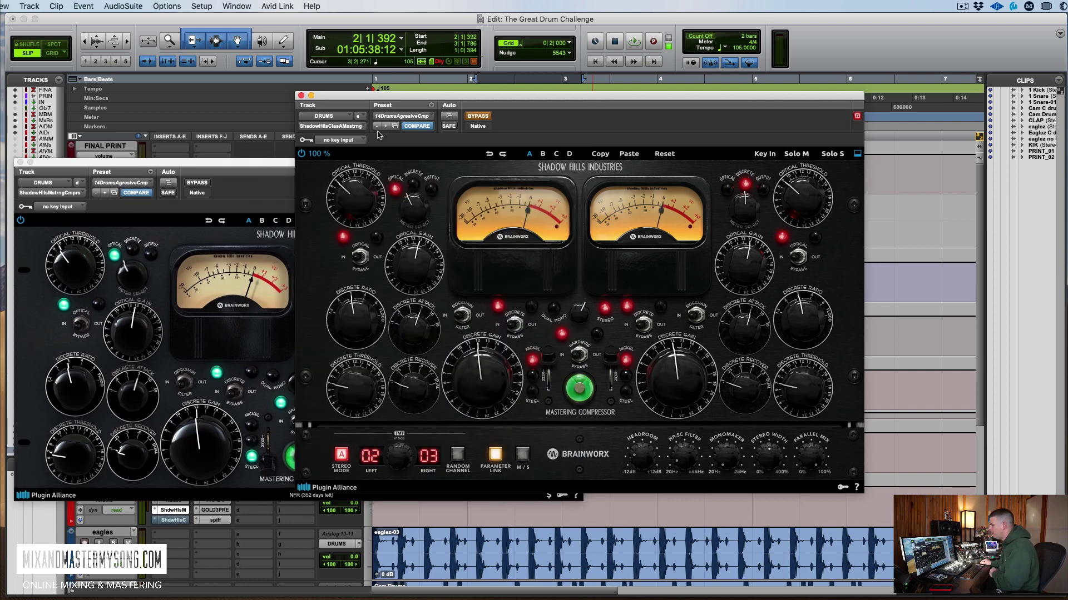
left_click(134, 183)
left_click(134, 183)
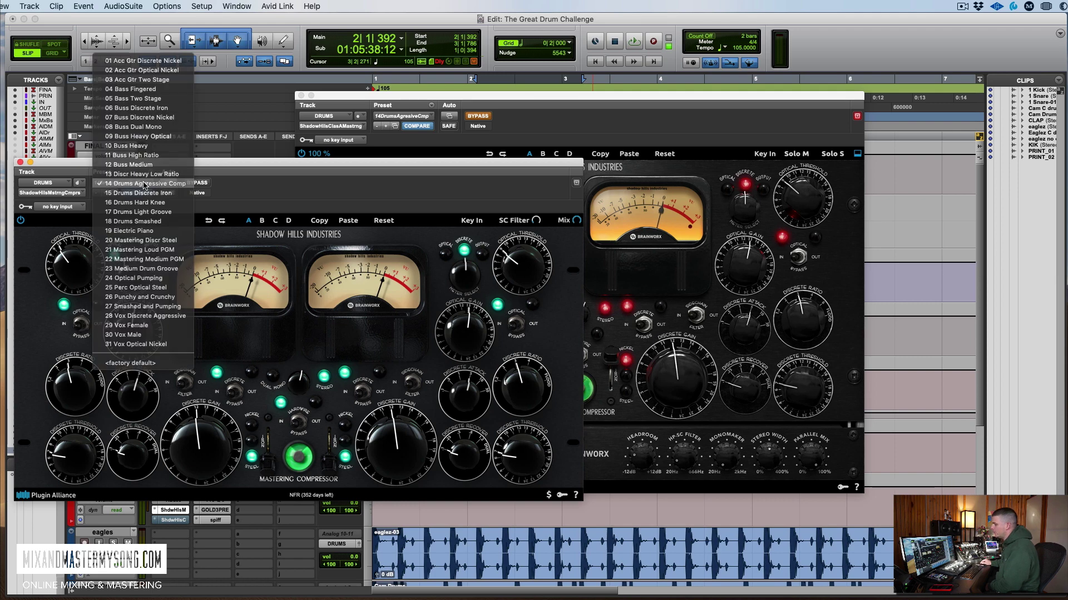
left_click(119, 184)
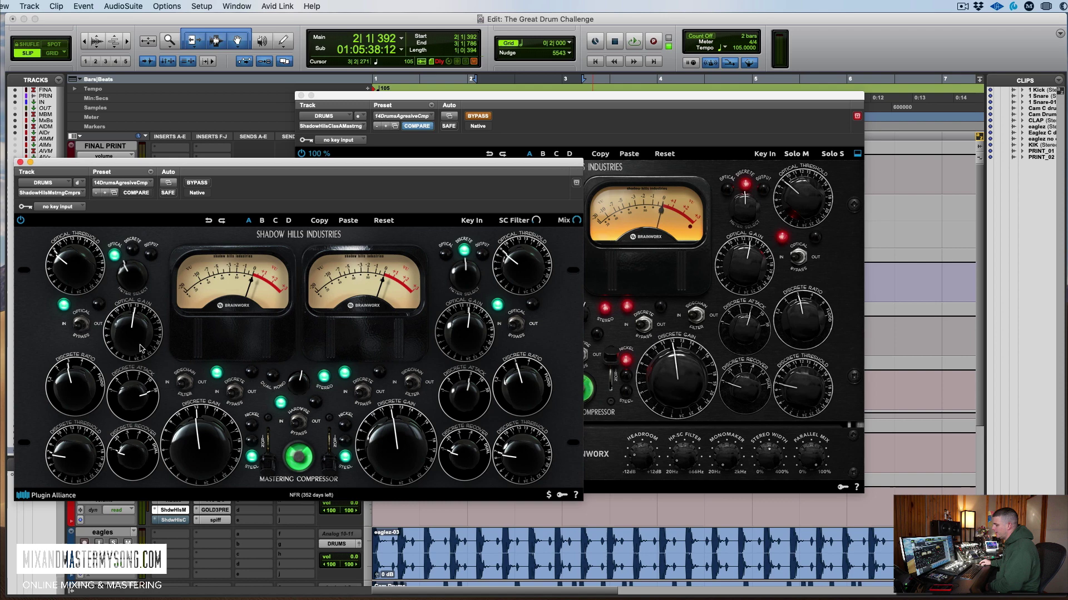
left_click_drag(138, 401, 131, 428)
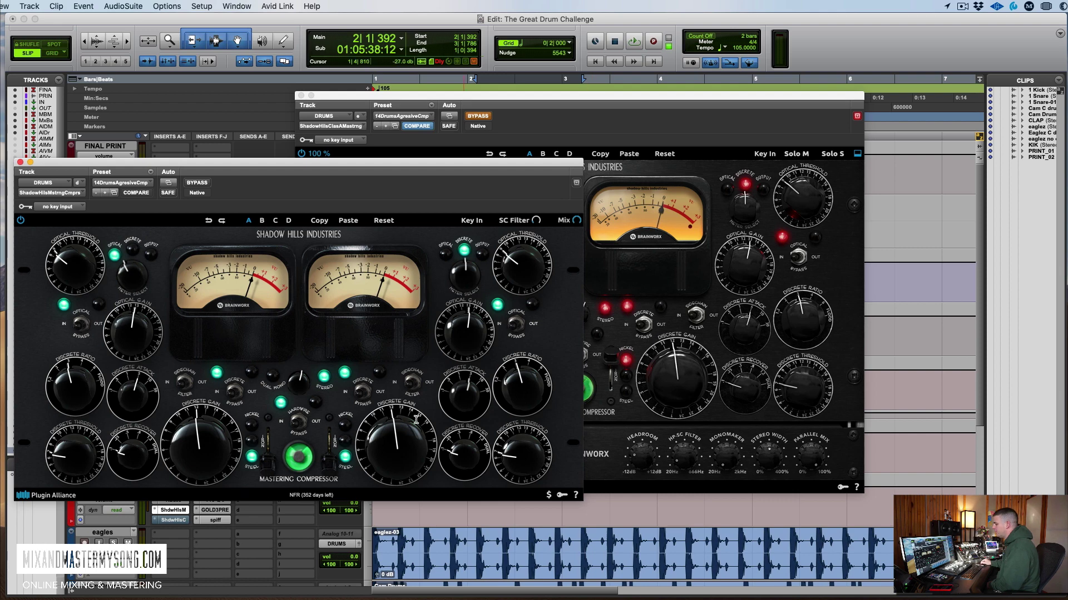
Load the 14 Drums Aggressive Comp preset on the classic compressor as well.
left_click(621, 128)
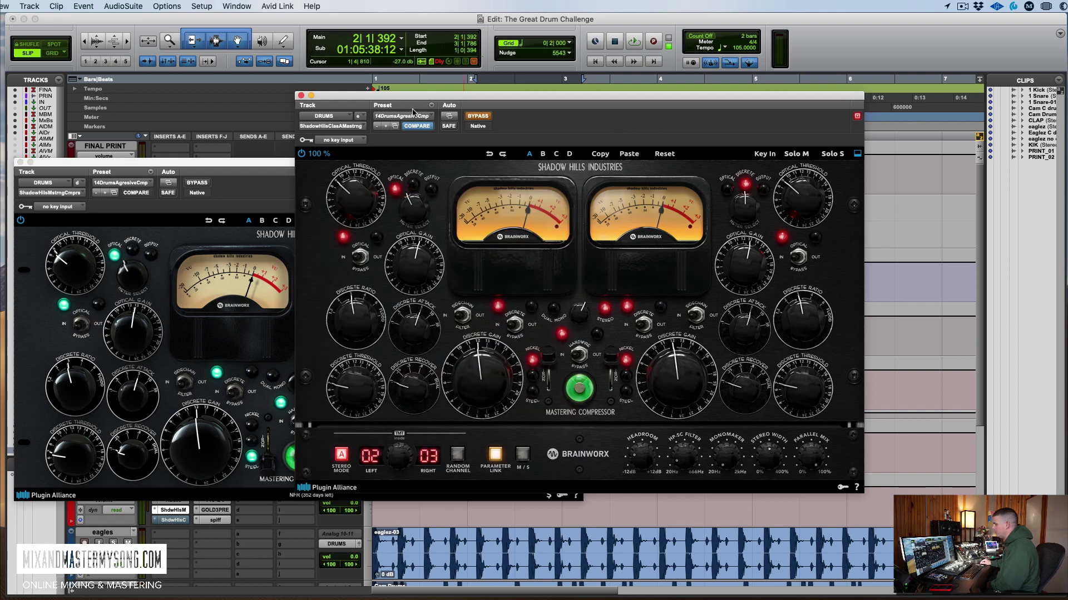
left_click(412, 114)
left_click(419, 119)
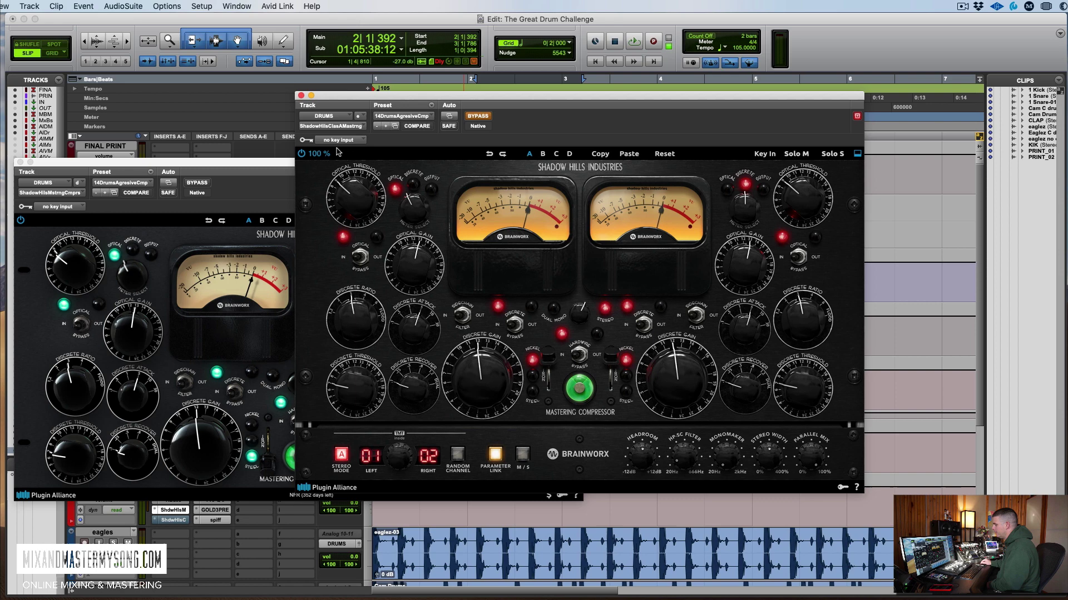
left_click(259, 170)
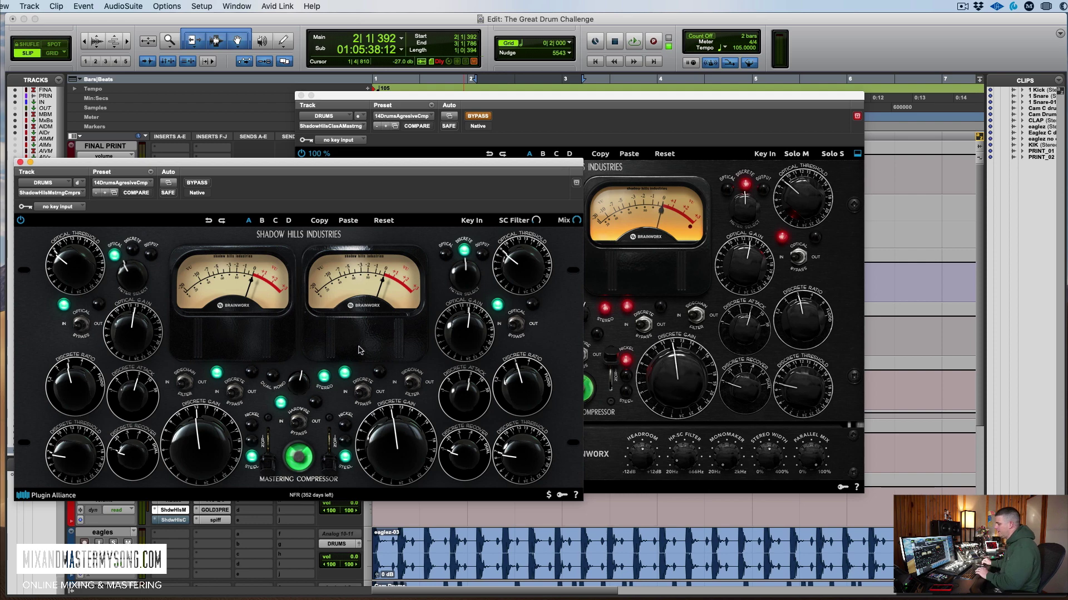
Play the drums, nudge the new compressor's optical threshold up, and compare it against bypass.
key("space")
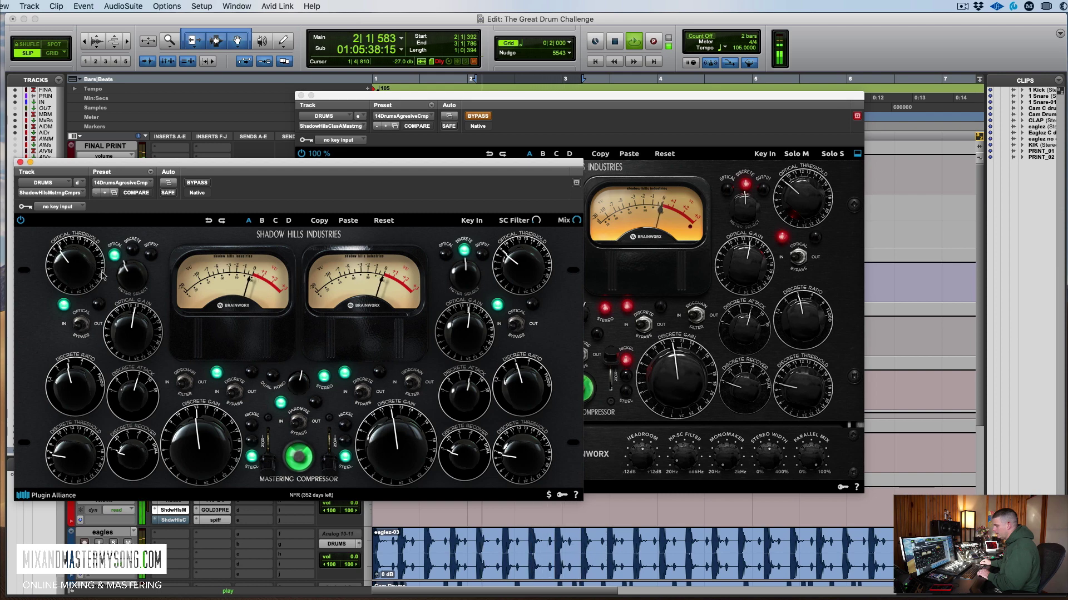
left_click_drag(84, 263, 85, 258)
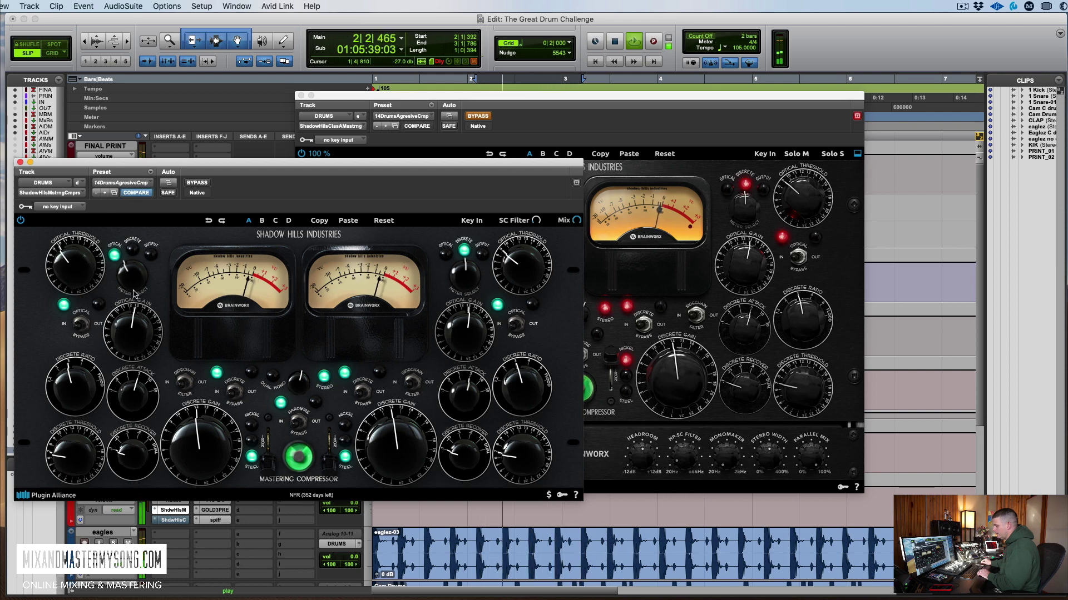
left_click(199, 183)
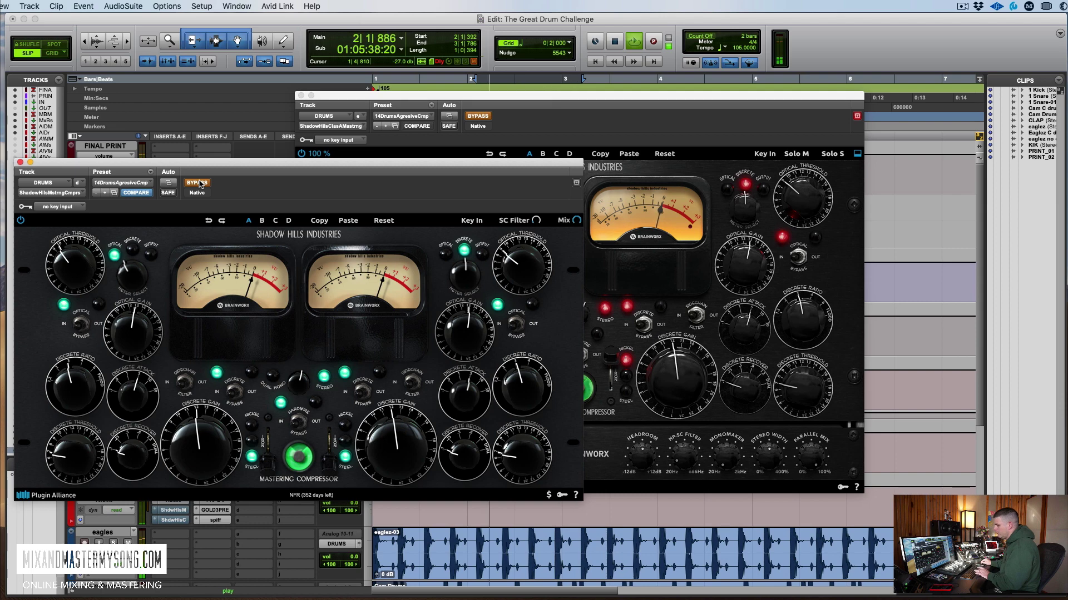
left_click(198, 183)
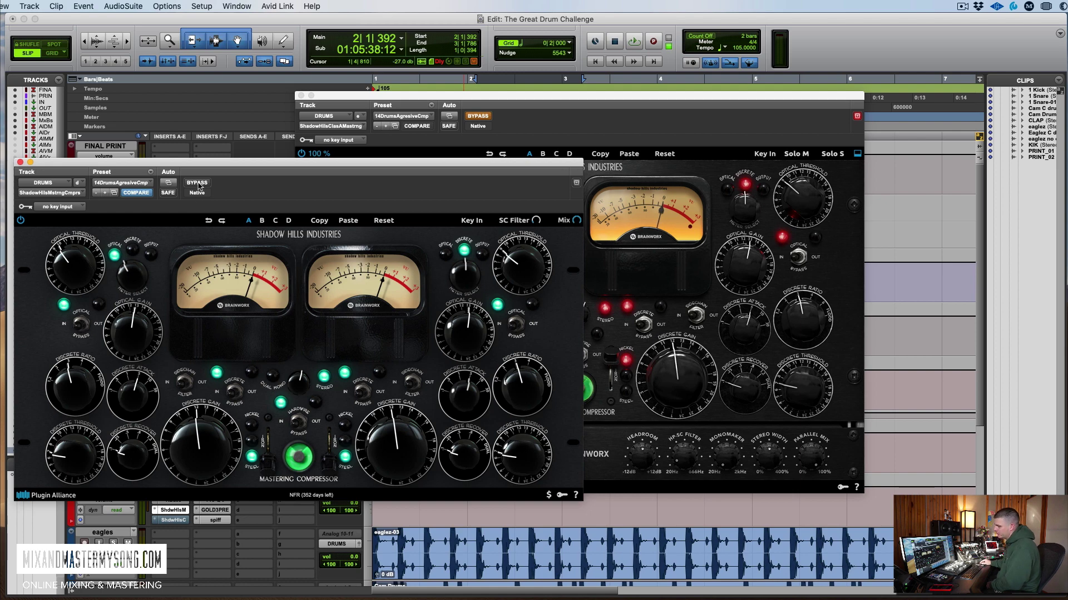
Briefly audition the classic compressor unbypassed, then stop and bypass it again.
left_click(532, 130)
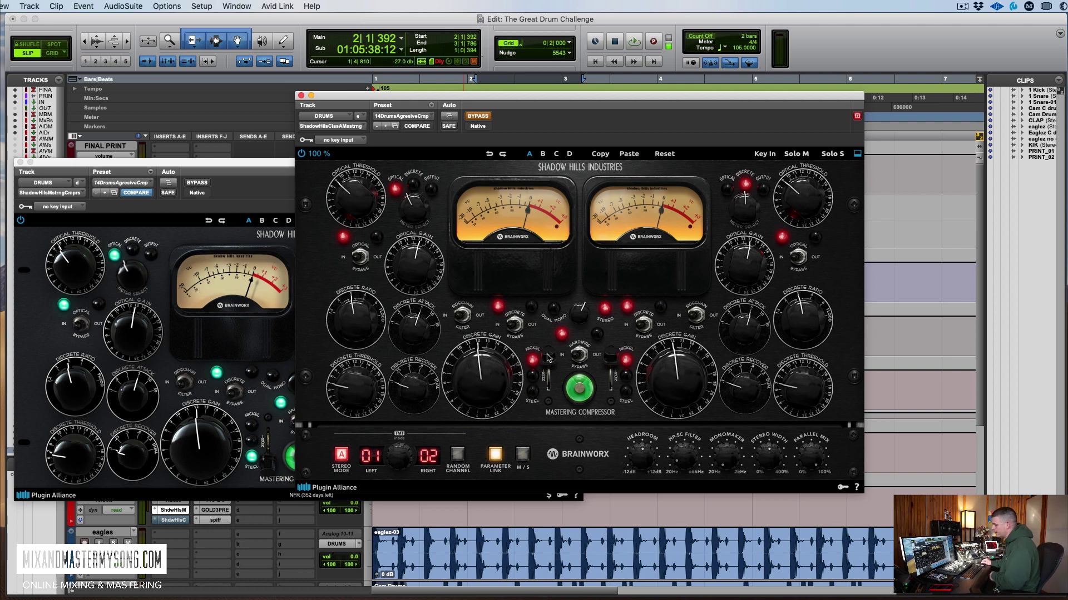
key("space")
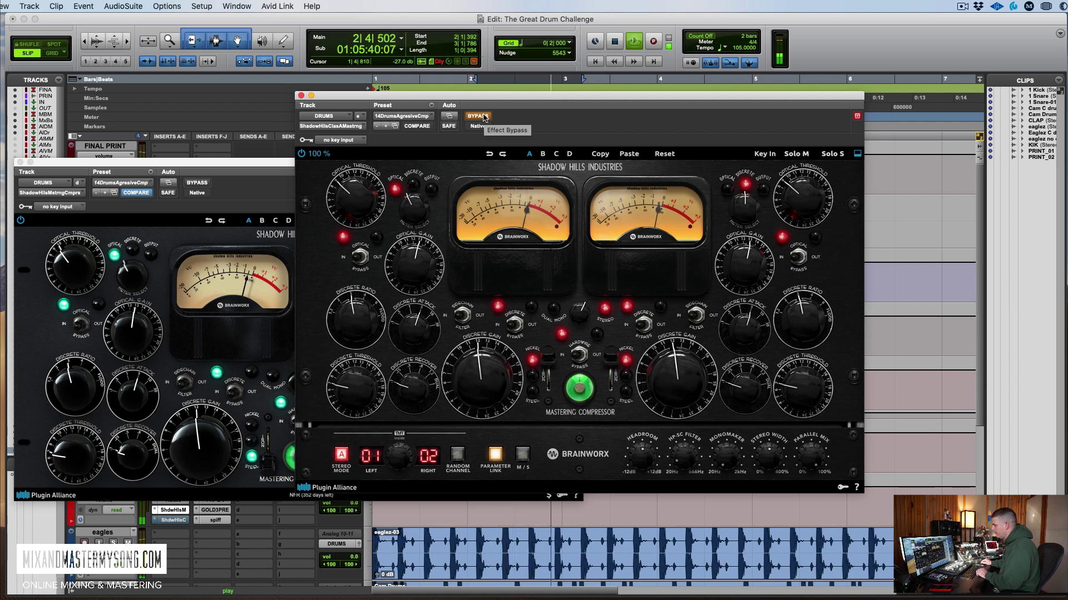
left_click(483, 116)
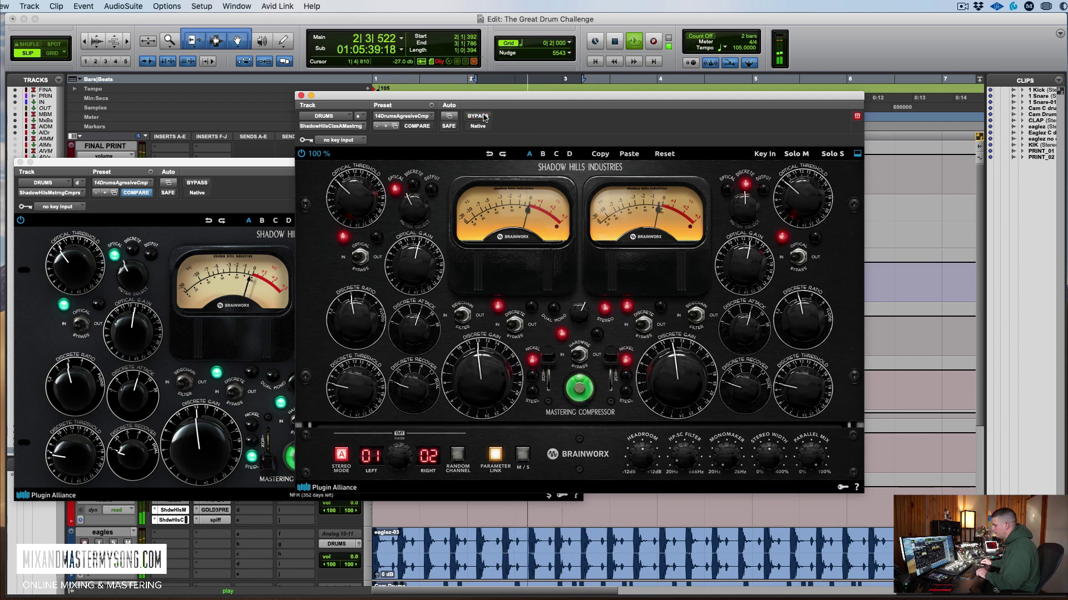
key("space")
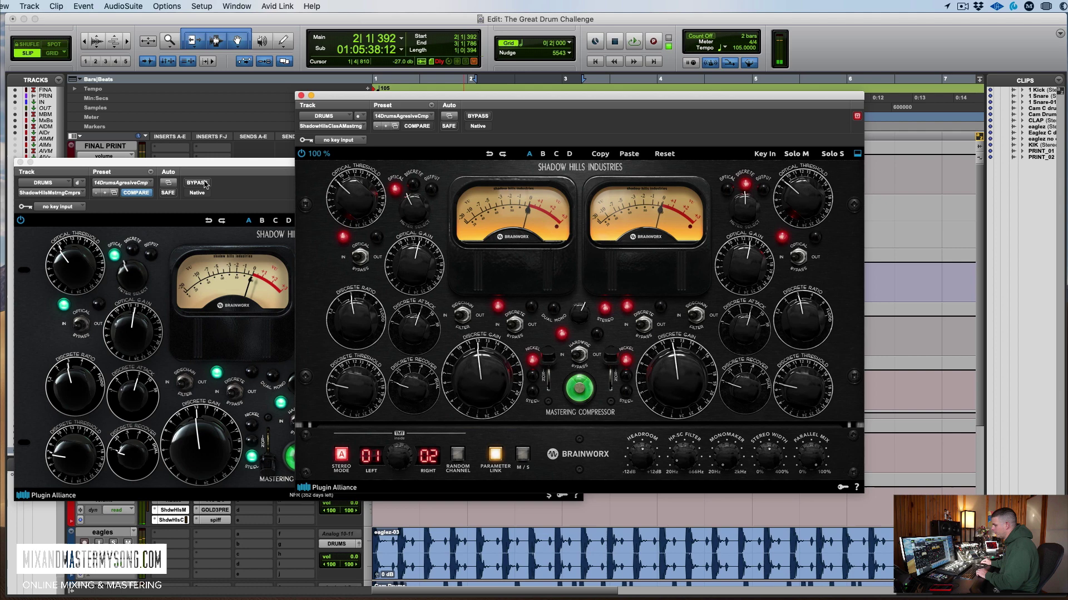
left_click(205, 182)
left_click(499, 122)
Play the drum bus, swapping bypass between the Class A and older compressors, then stop.
key("space")
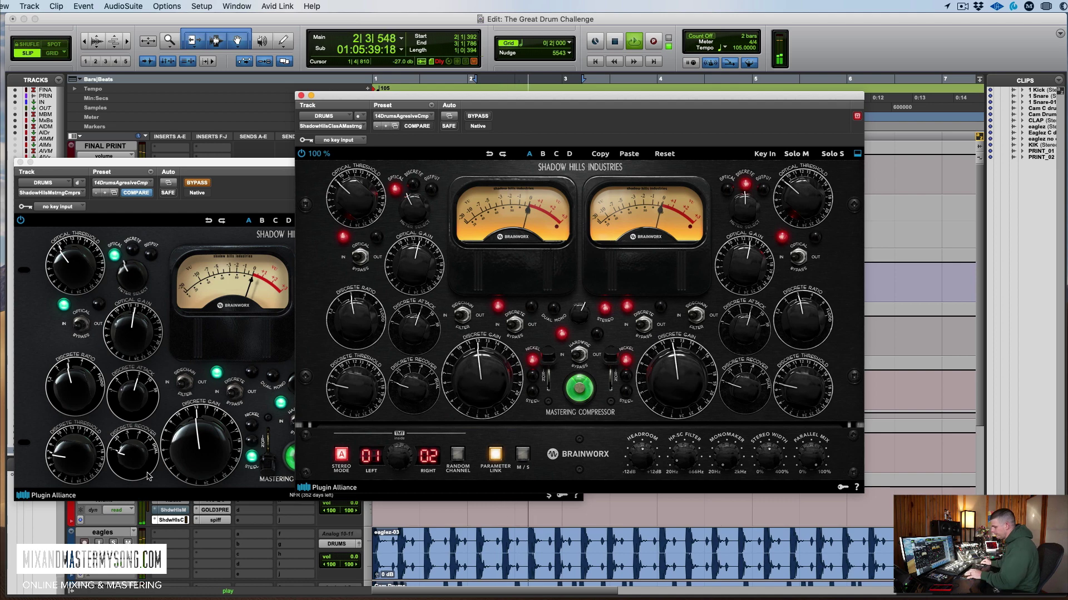
left_click(169, 520, "super")
left_click(170, 511, "super")
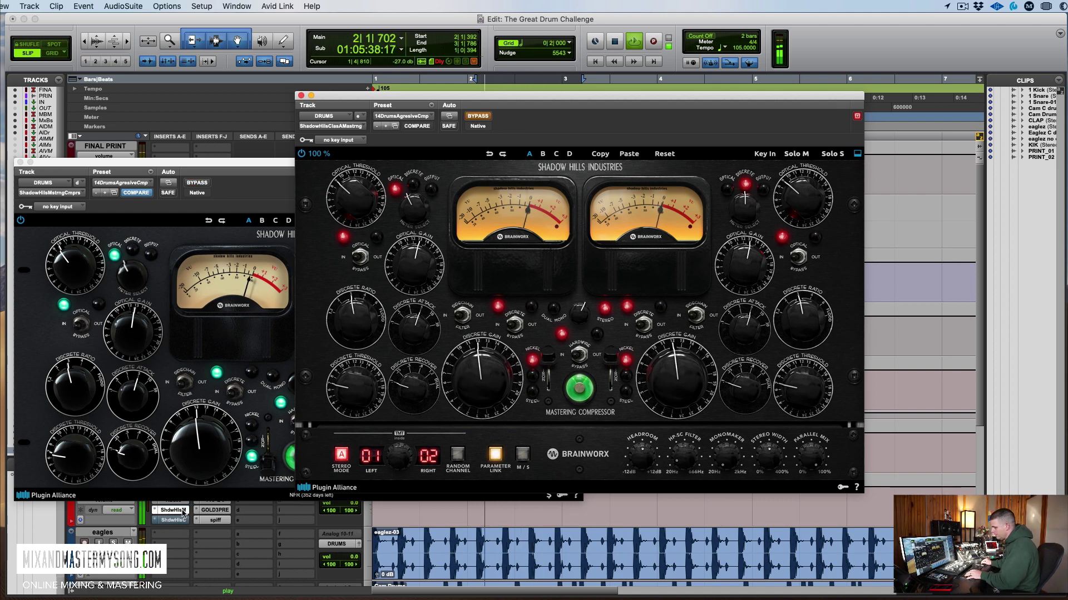
left_click(170, 510, "super")
left_click(169, 520, "super")
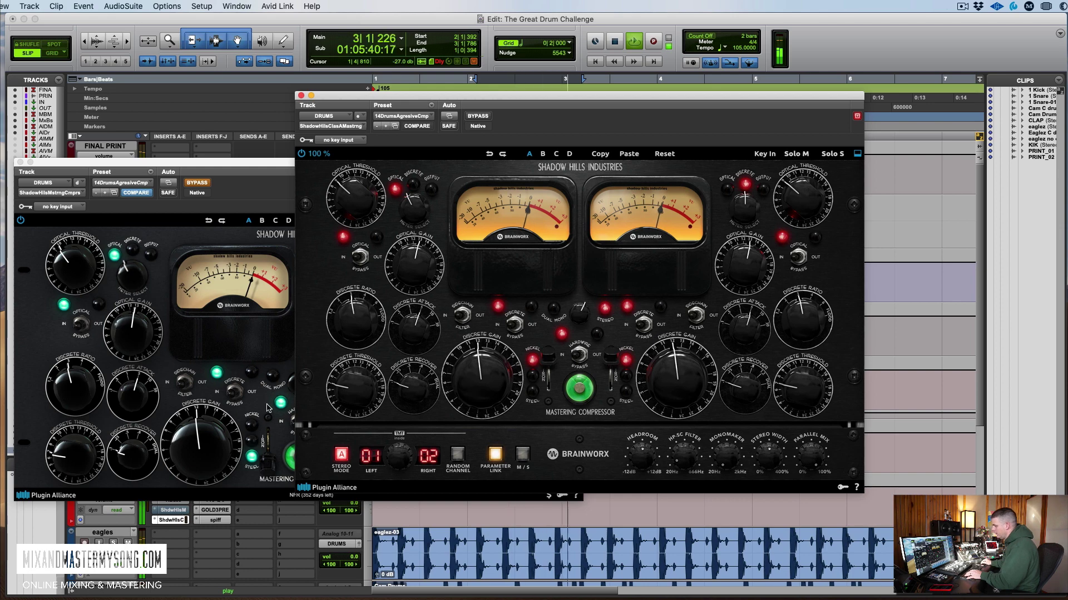
key("space")
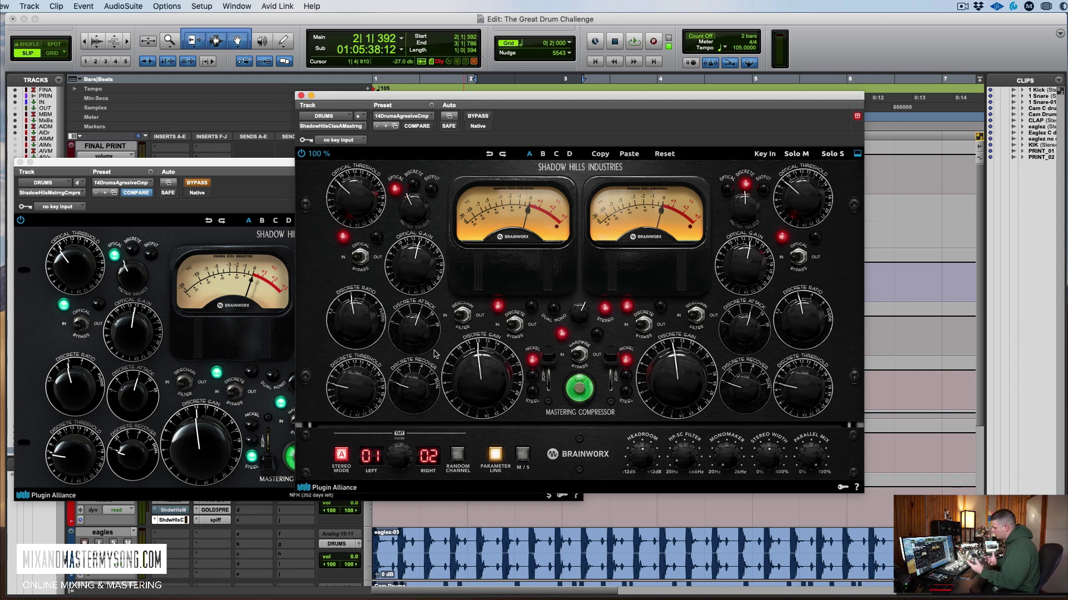
Choose MH DRUMS from the Class A compressor's preset list.
left_click(426, 117)
left_click(422, 289)
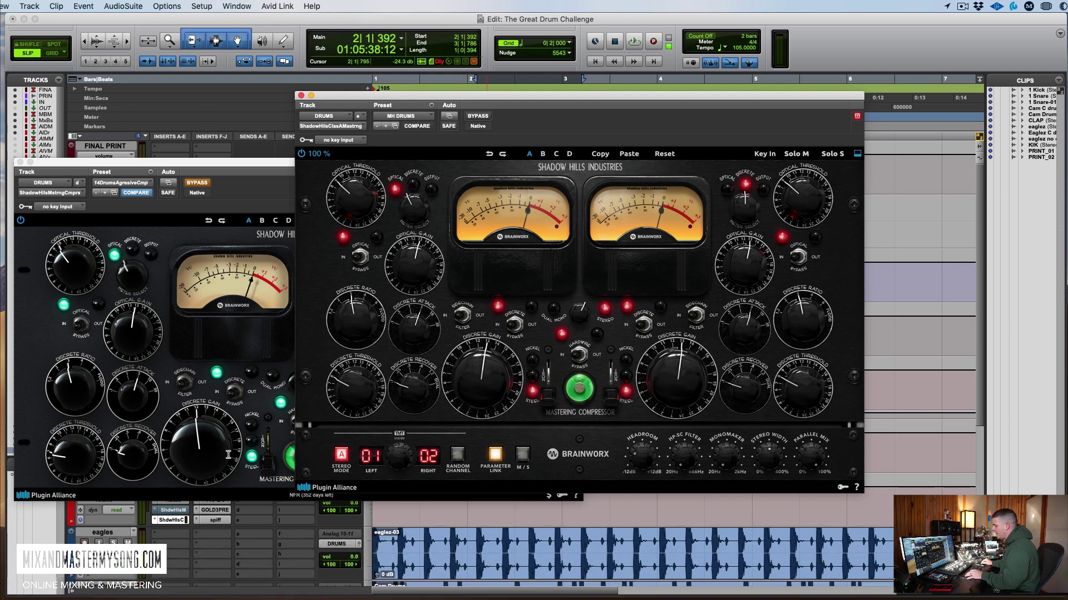
During playback, repeatedly swap bypass between the Class A (MH DRUMS) and older compressors, ending on Class A.
left_click(177, 520, "super")
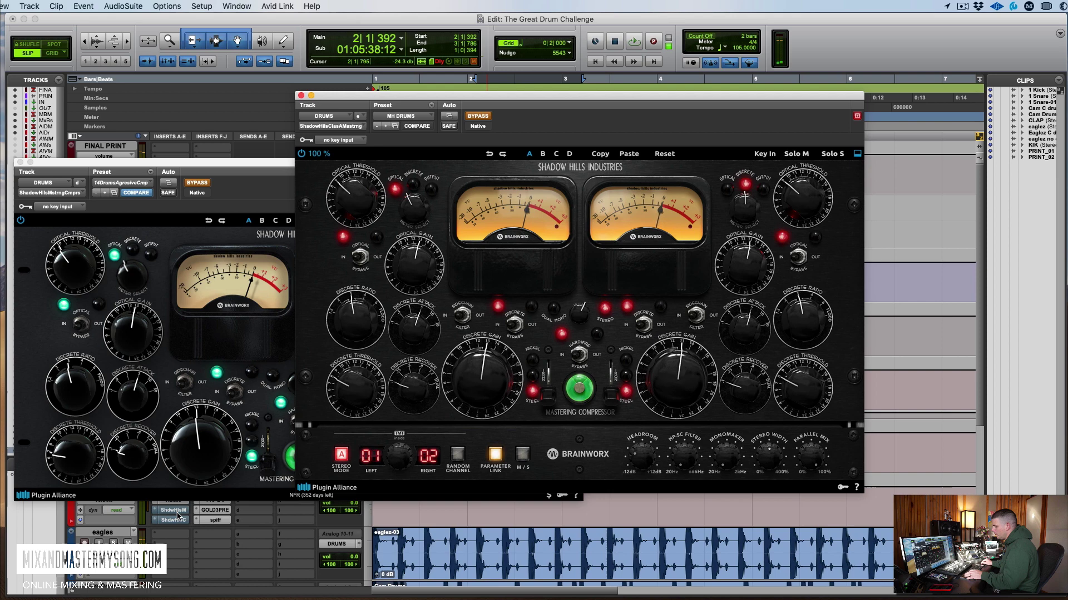
left_click(180, 510, "super")
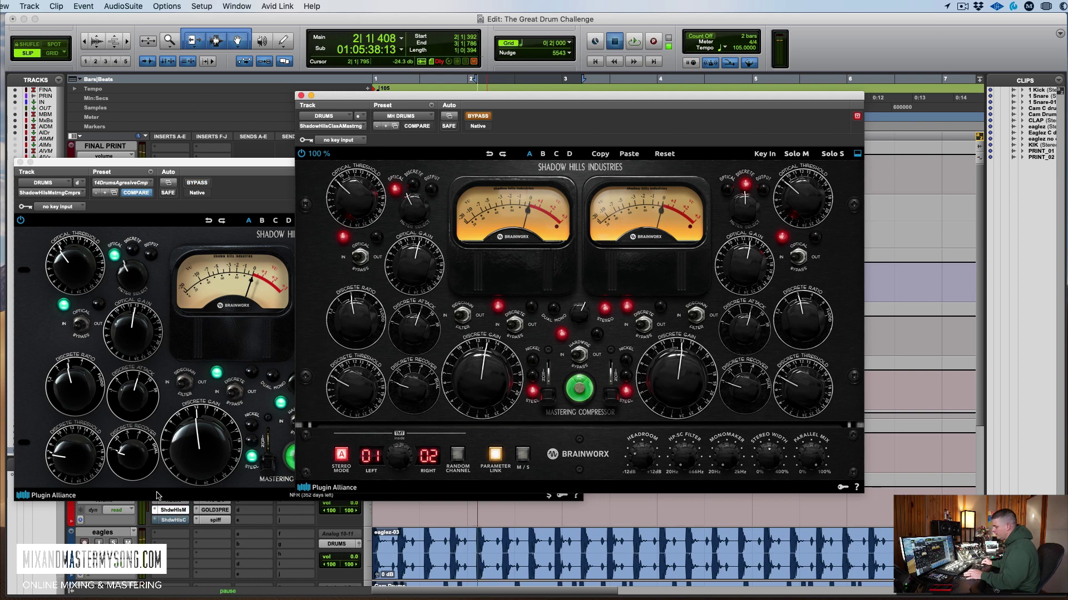
key("space")
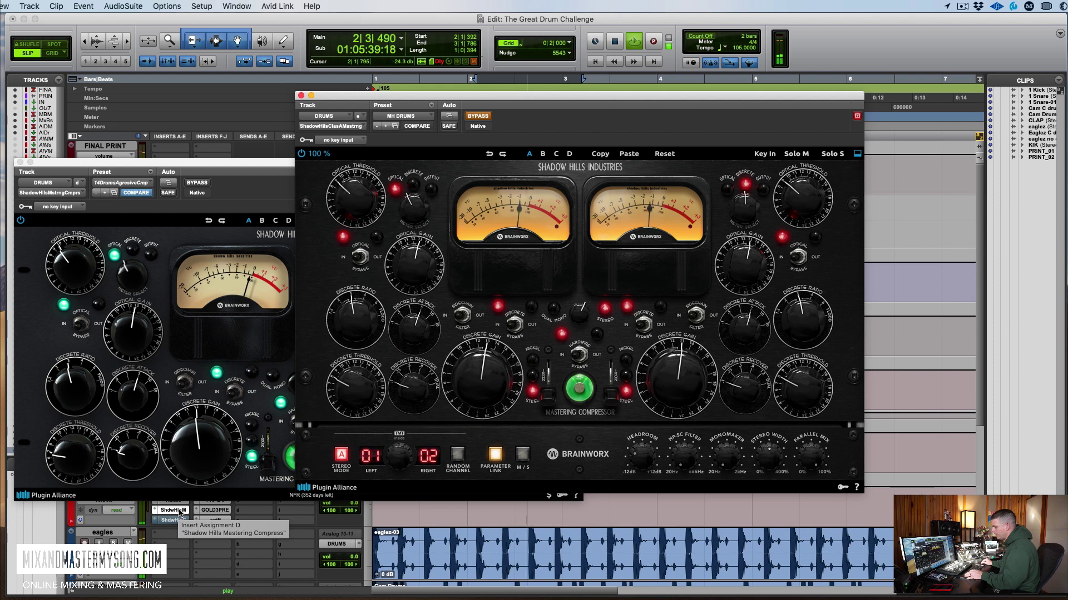
left_click(180, 512, "super")
left_click(180, 520, "super")
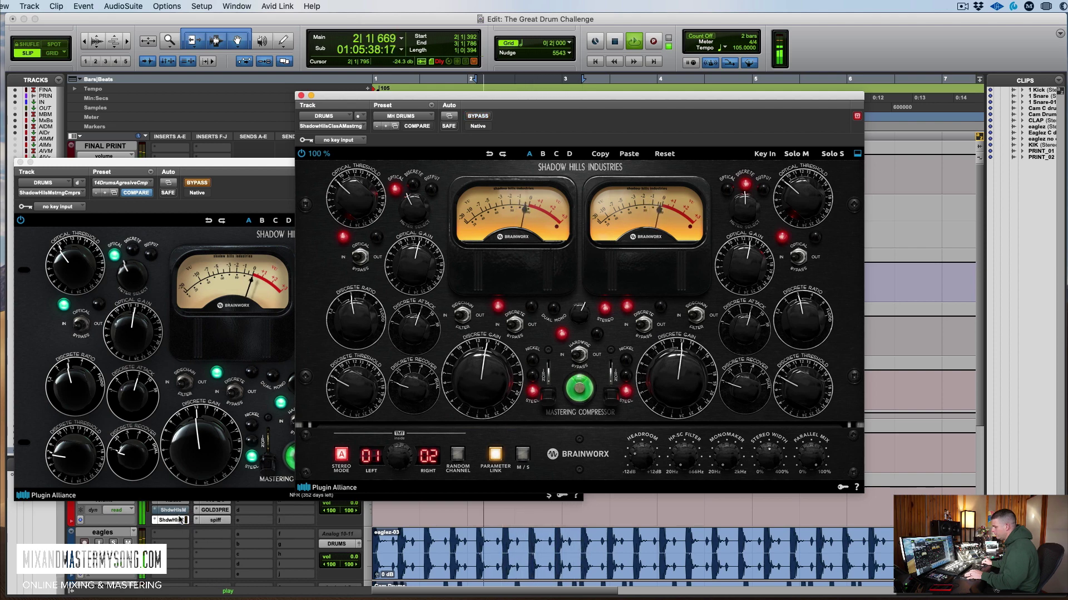
left_click(177, 521, "super")
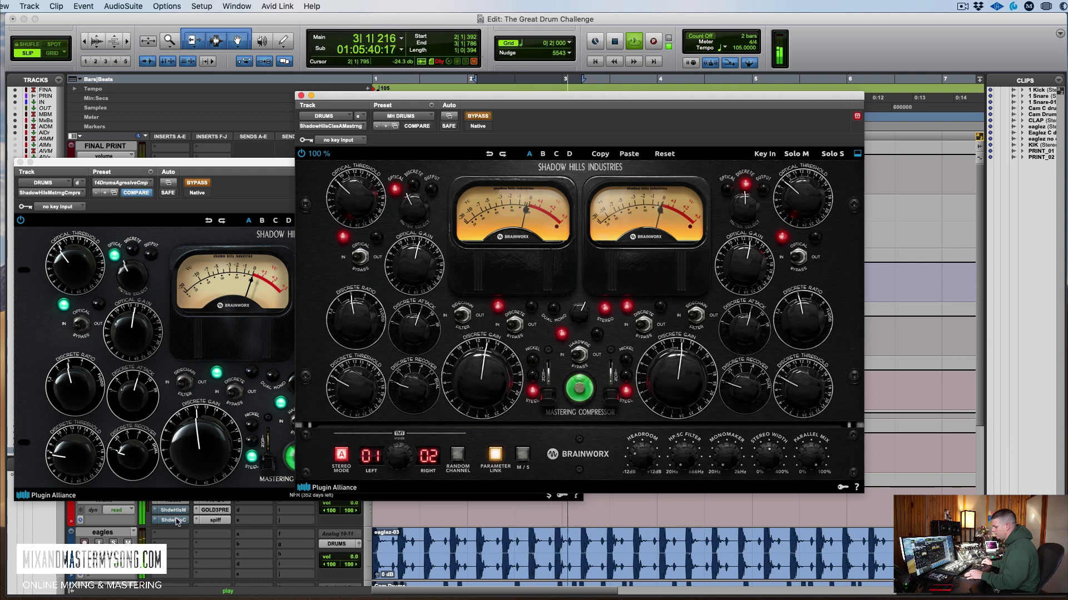
left_click(175, 512, "super")
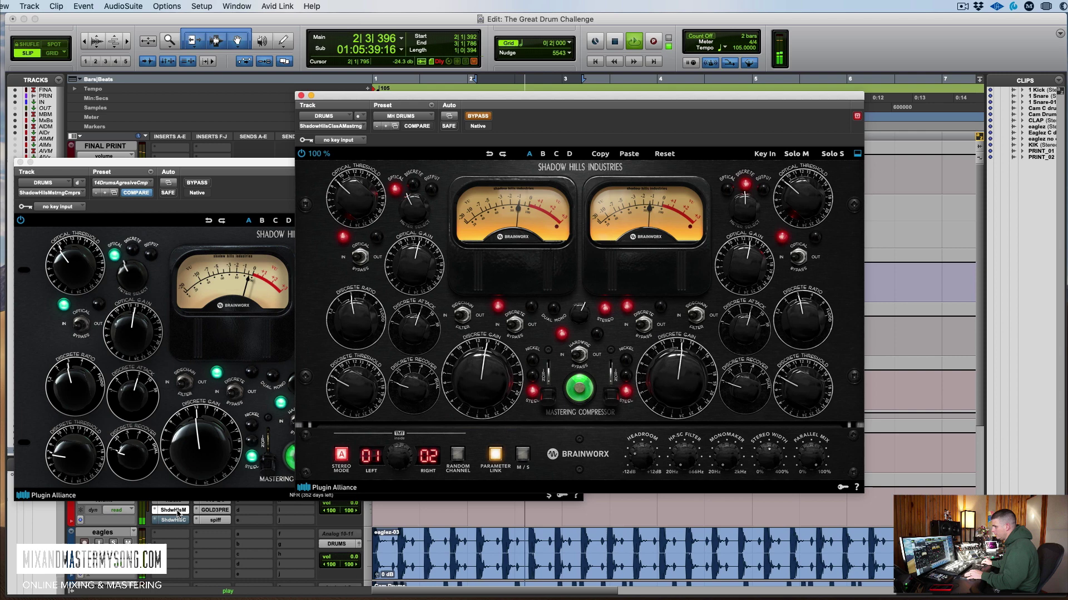
left_click(177, 511, "super")
left_click(177, 521, "super")
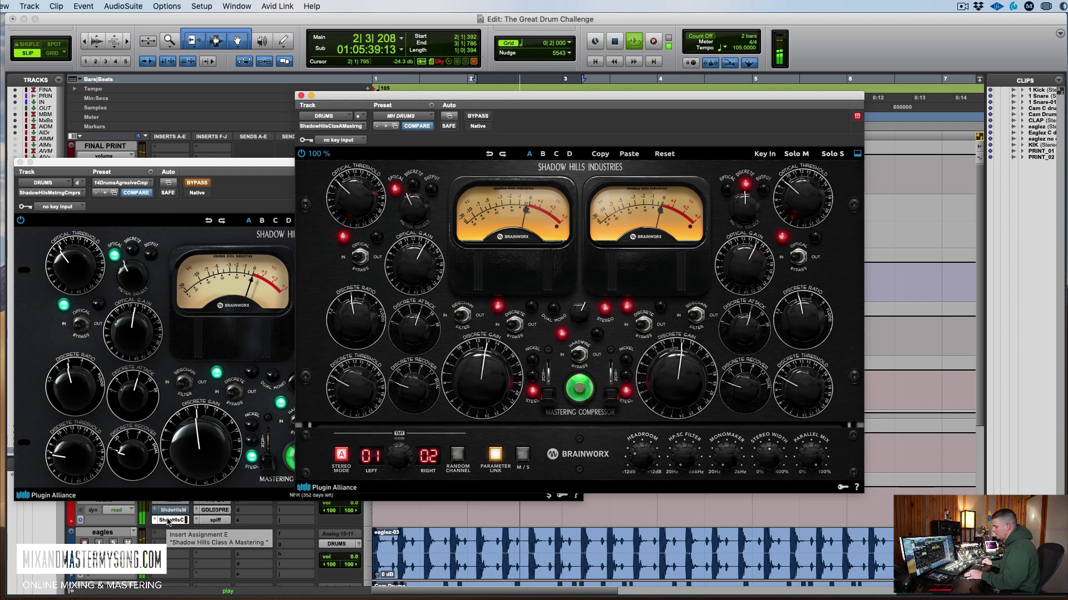
left_click(168, 520, "super")
left_click(169, 512, "super")
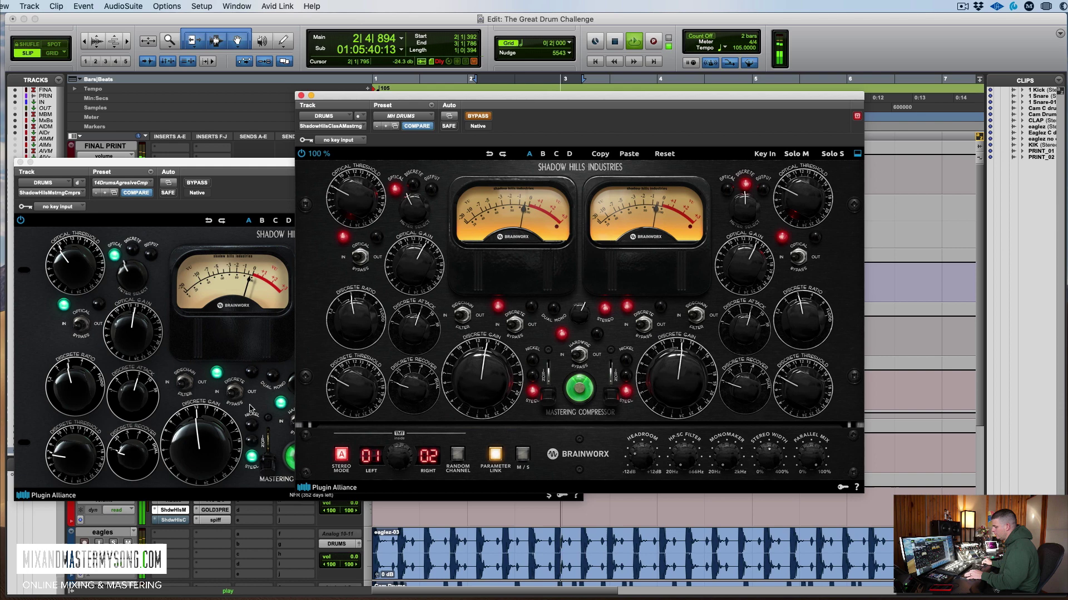
left_click(175, 511, "super")
left_click(173, 520, "super")
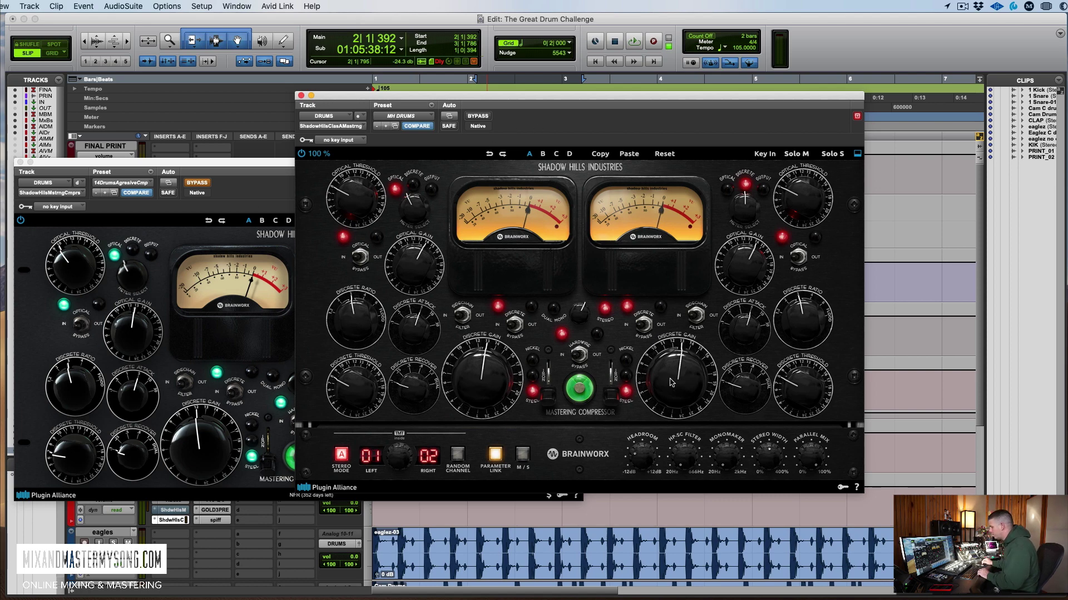
Play the drums and flip the Class A transformer to Nickel, then back to Steel.
key("space")
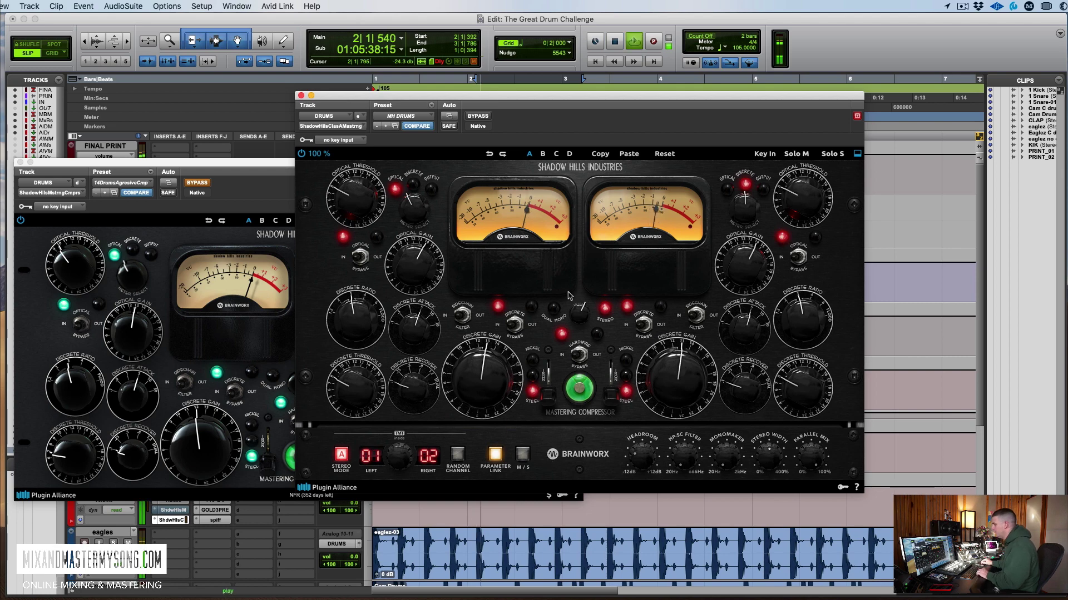
left_click(547, 359)
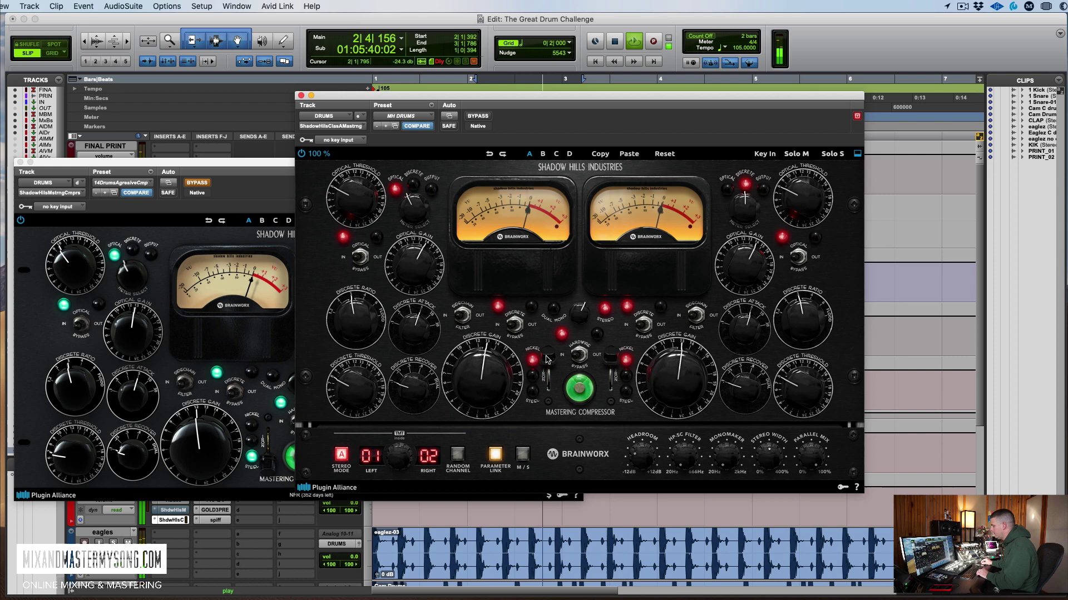
left_click_drag(546, 360, 548, 396)
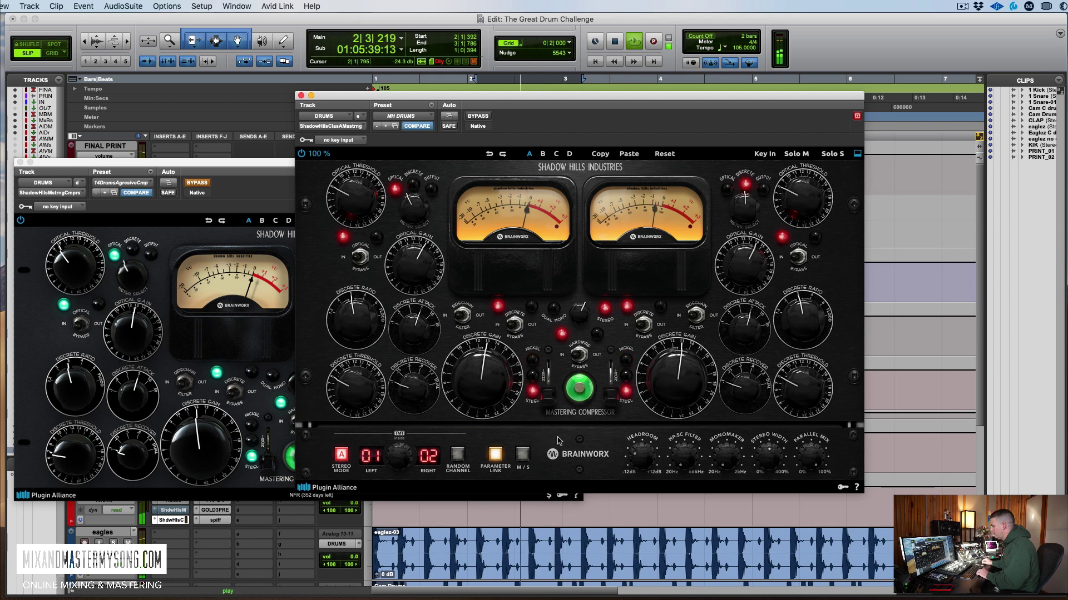
Step through presets, load 15 Drums Discrete Iron, compare against bypass, then return to 14DrumsAgresiveCmp.
left_click(378, 126)
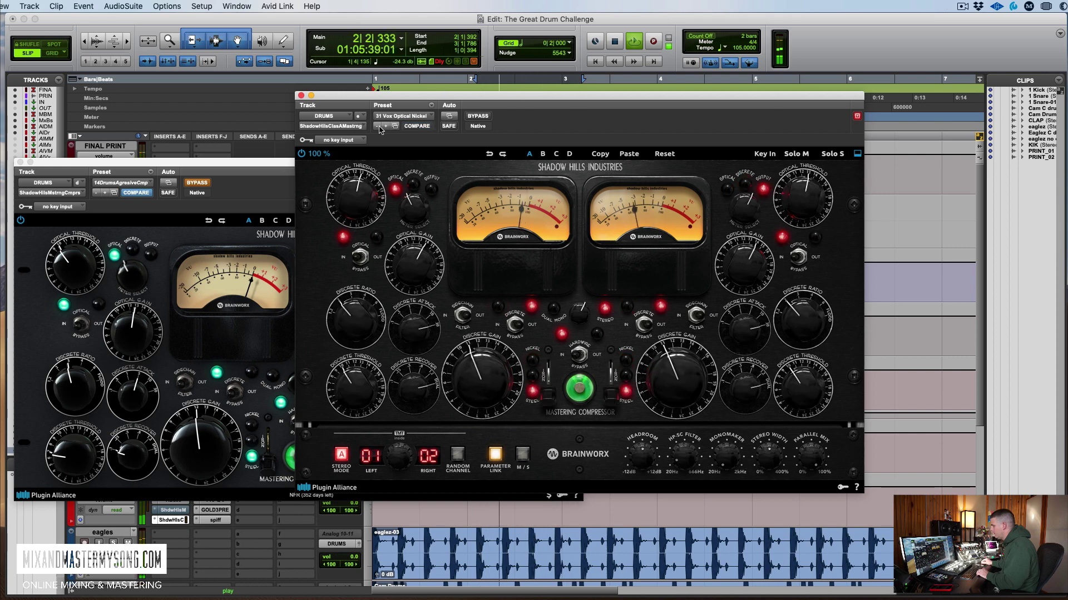
left_click(399, 116)
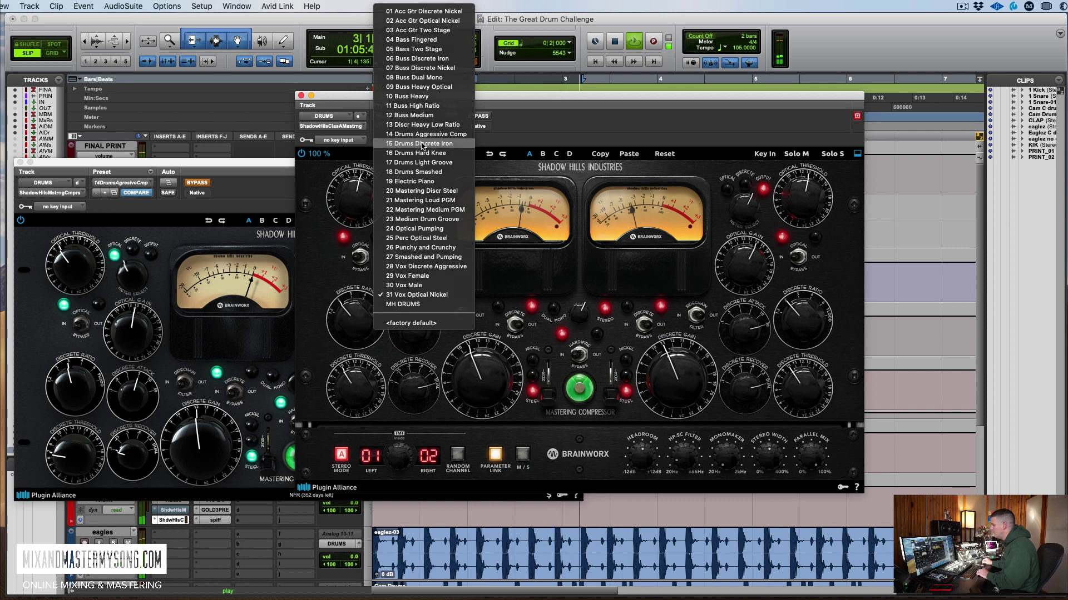
left_click(422, 144)
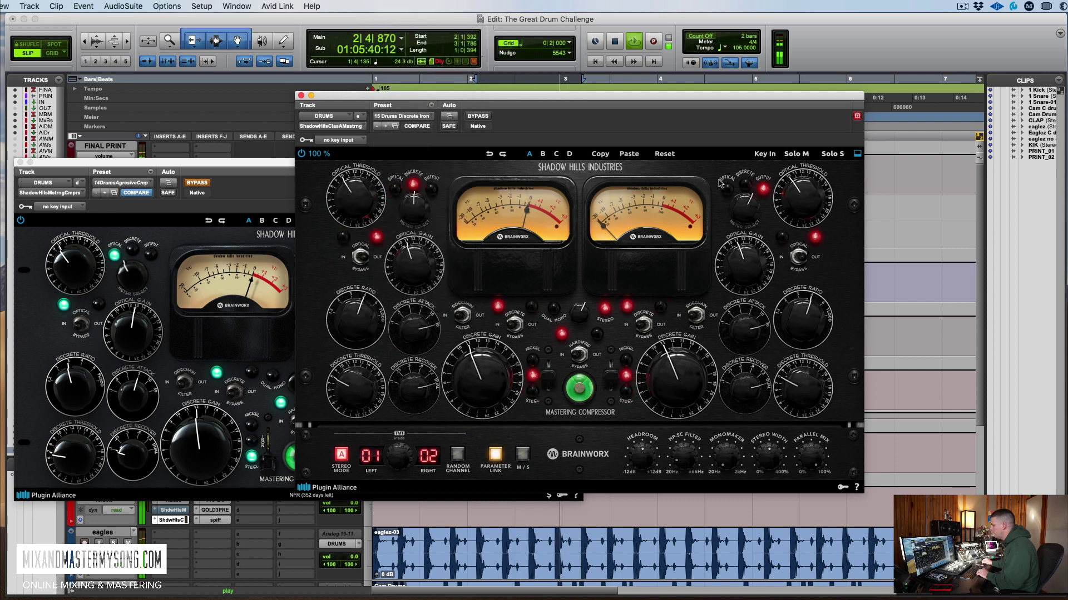
left_click(477, 116)
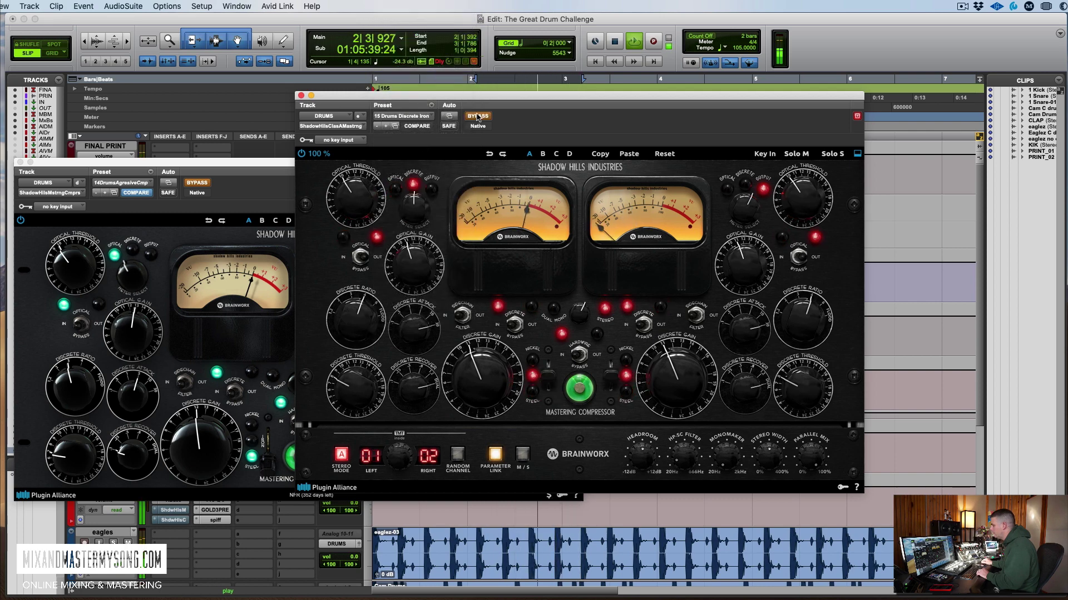
left_click(477, 116)
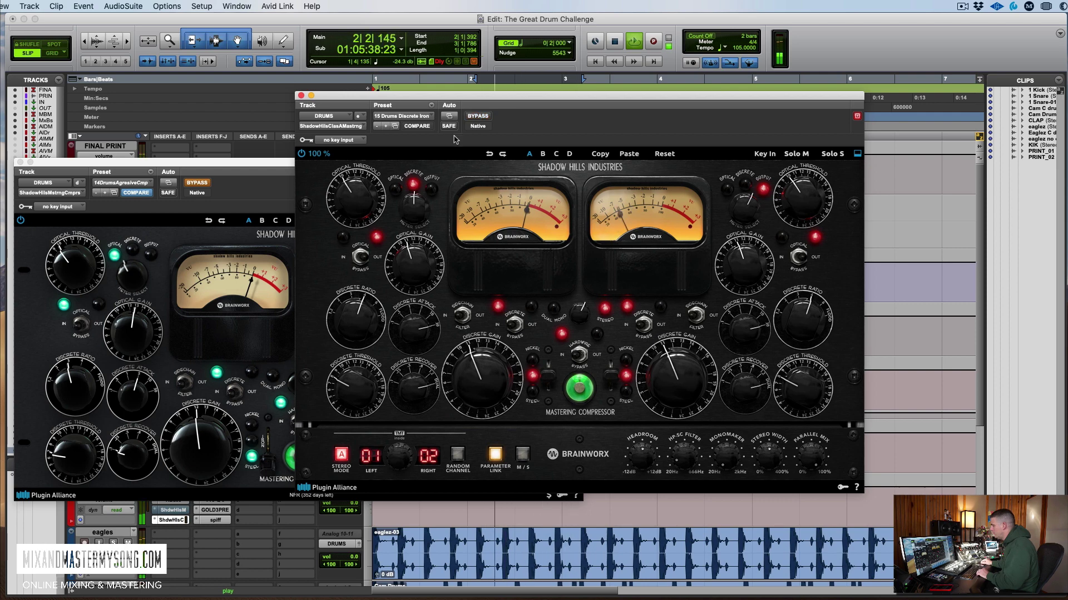
left_click(402, 115)
Reload 14DrumsAgresiveCmp, set Stereo Width to 201 %, lower the discrete thresholds, and A/B via bypass.
left_click(423, 110)
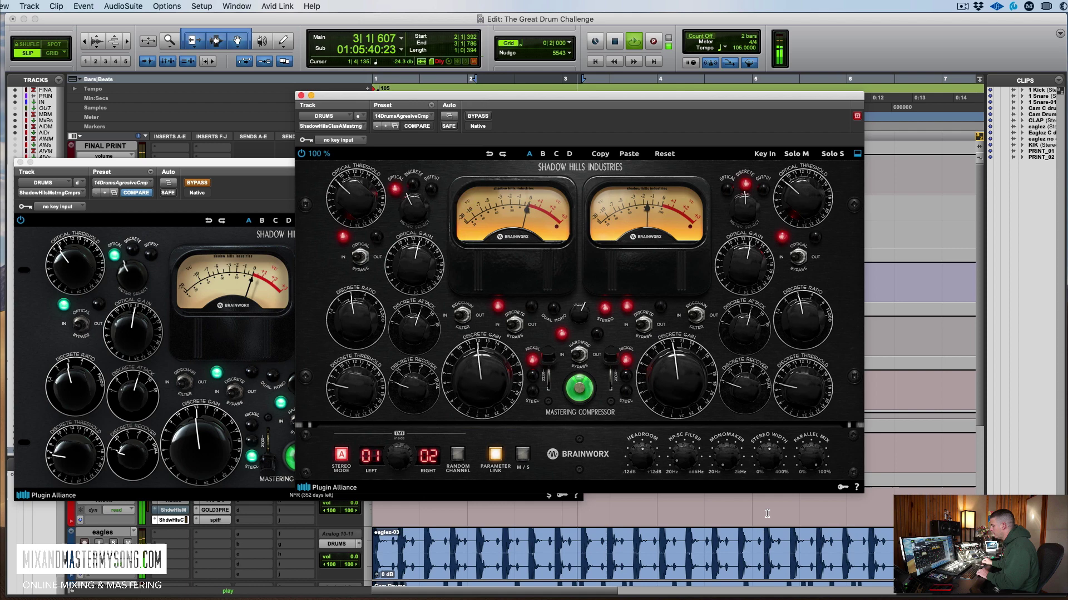
left_click_drag(768, 457, 772, 433)
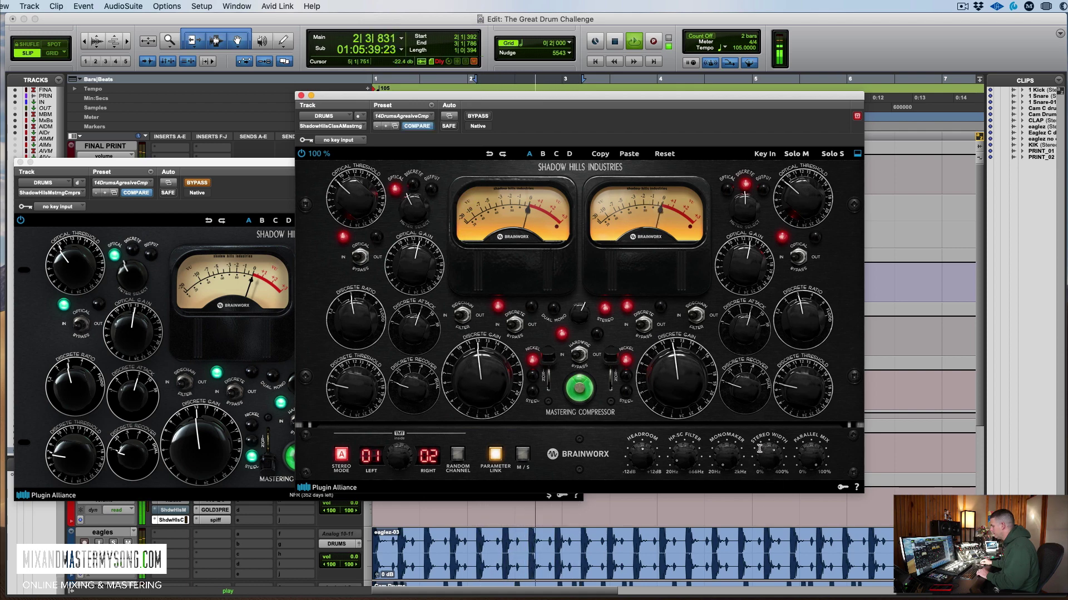
mouse_move(721, 451)
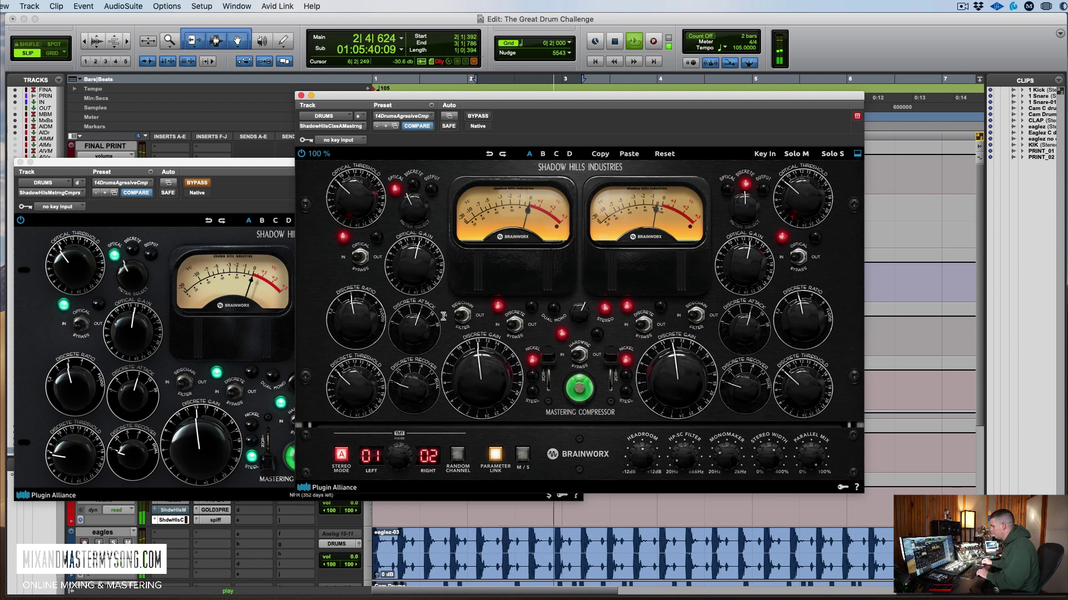
left_click_drag(355, 389, 356, 406)
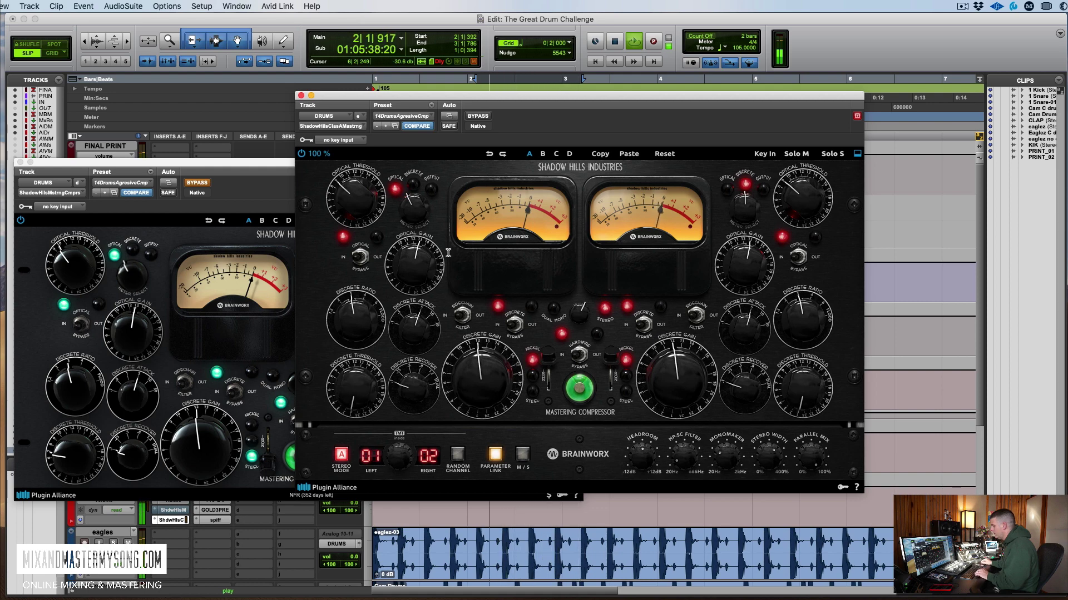
left_click(478, 116)
left_click(479, 116)
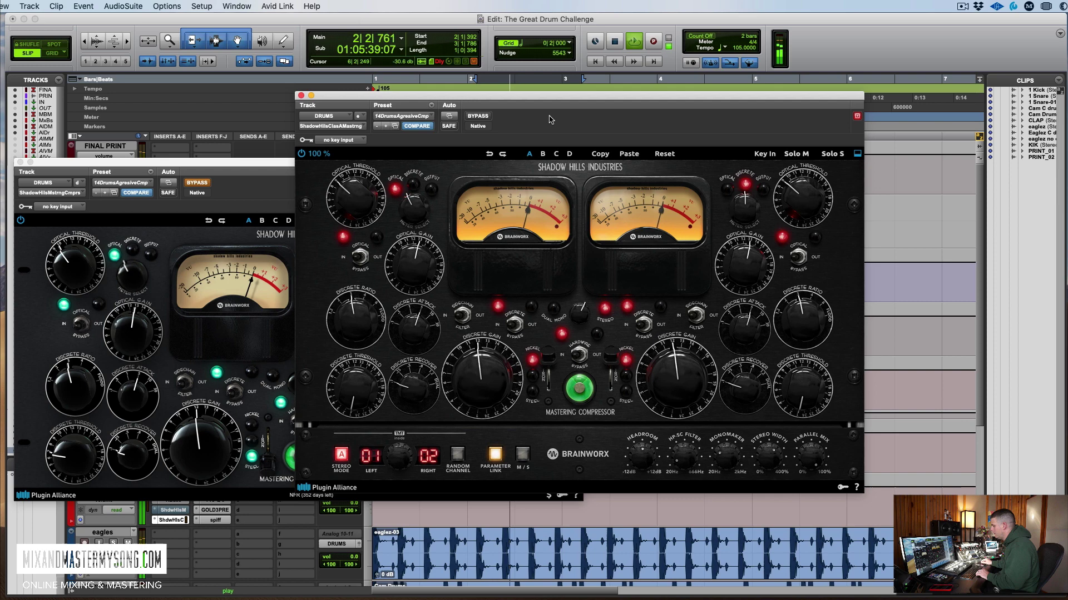